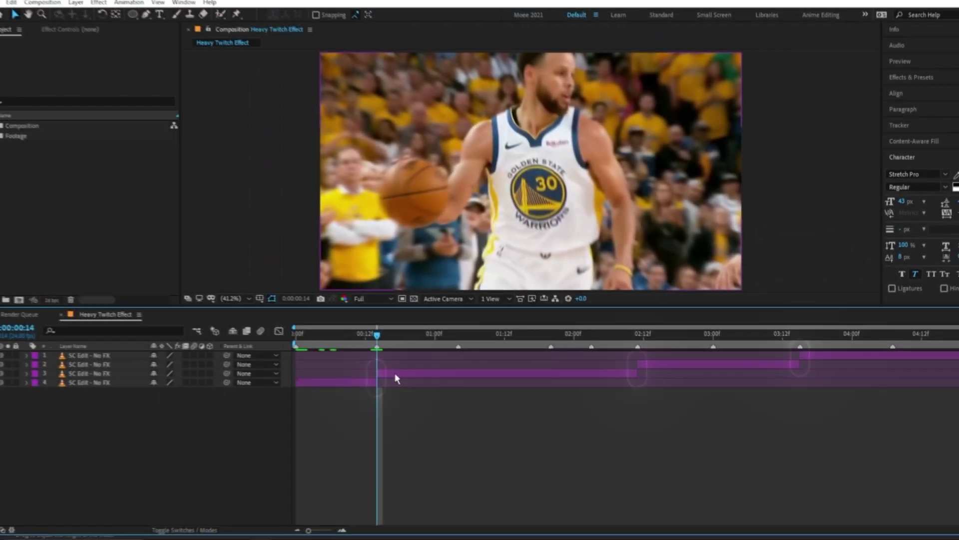
Step: At the composition start, add Adjustment Layer 1 above the four SC Edit - No FX clips
{"action": "left_click", "coordinate": [640, 334]}
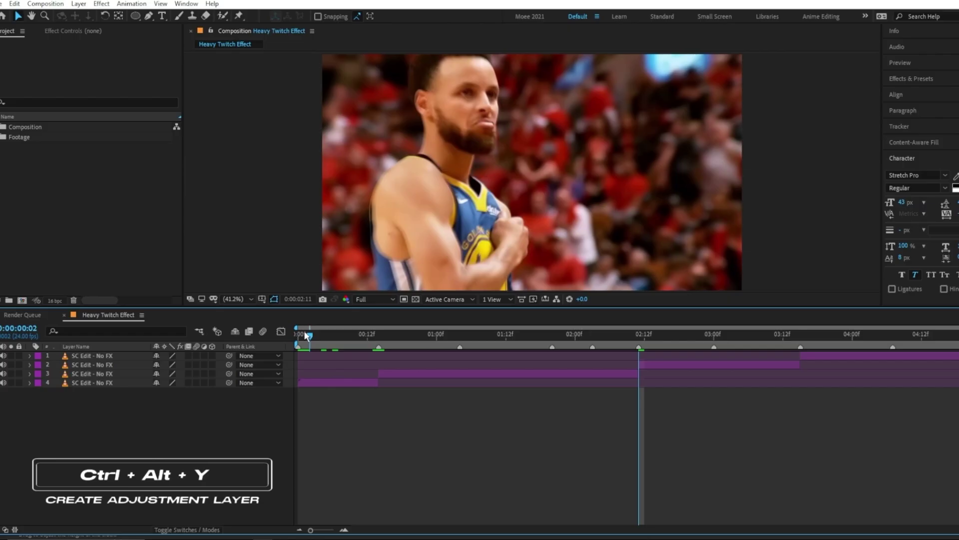
{"action": "left_click", "coordinate": [299, 333]}
{"action": "left_click", "coordinate": [98, 383]}
{"action": "left_click", "coordinate": [85, 357]}
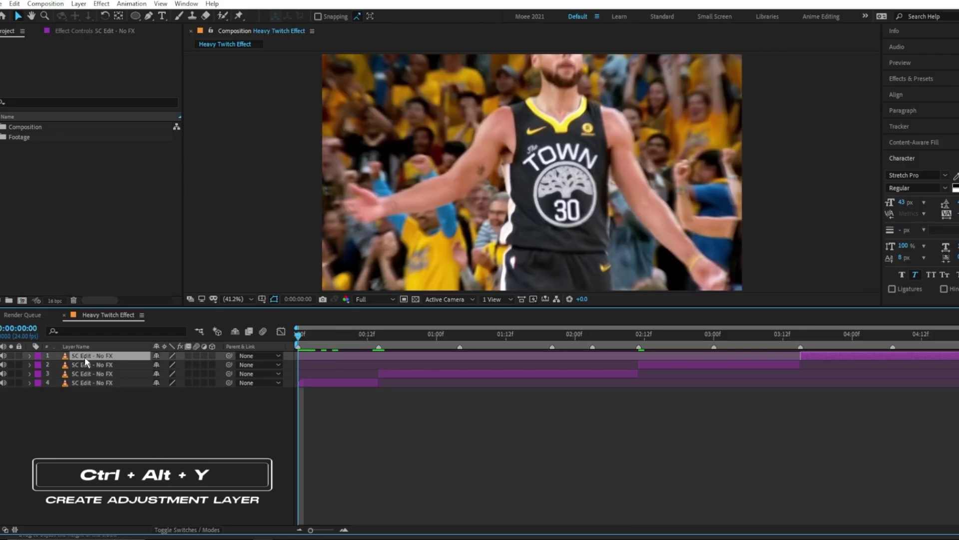
{"action": "key", "text": "ctrl+alt+y"}
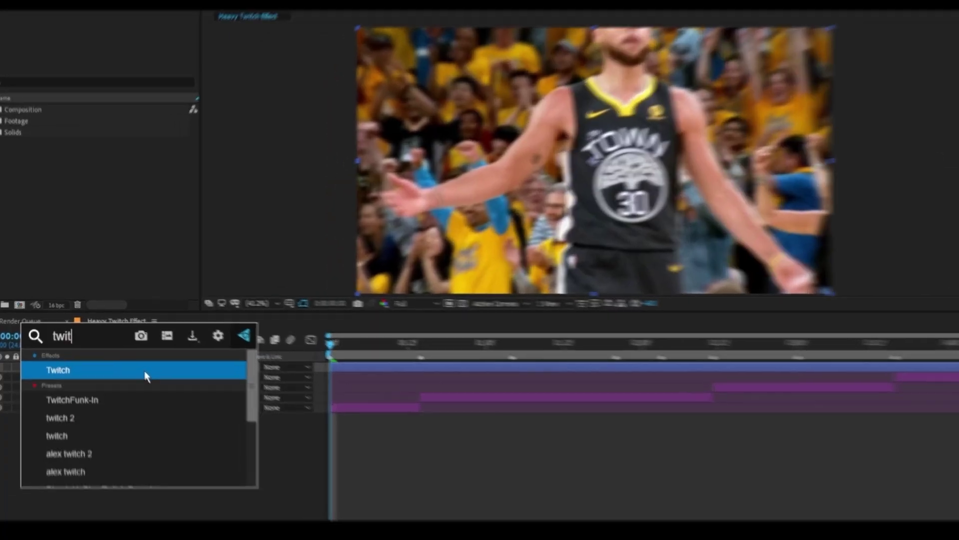
Step: Apply the Twitch effect to Adjustment Layer 1 from the effects search
{"action": "type", "text": "ch"}
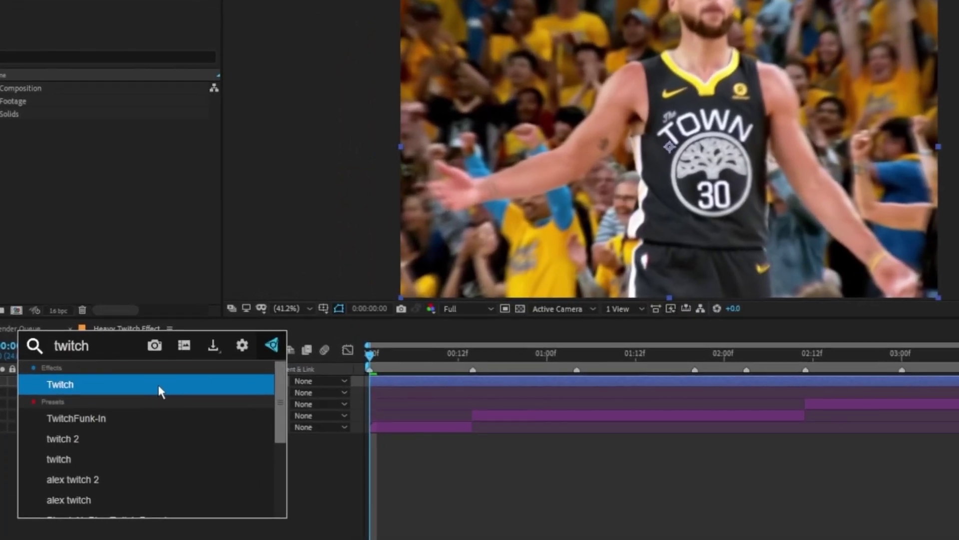
{"action": "left_click", "coordinate": [120, 383]}
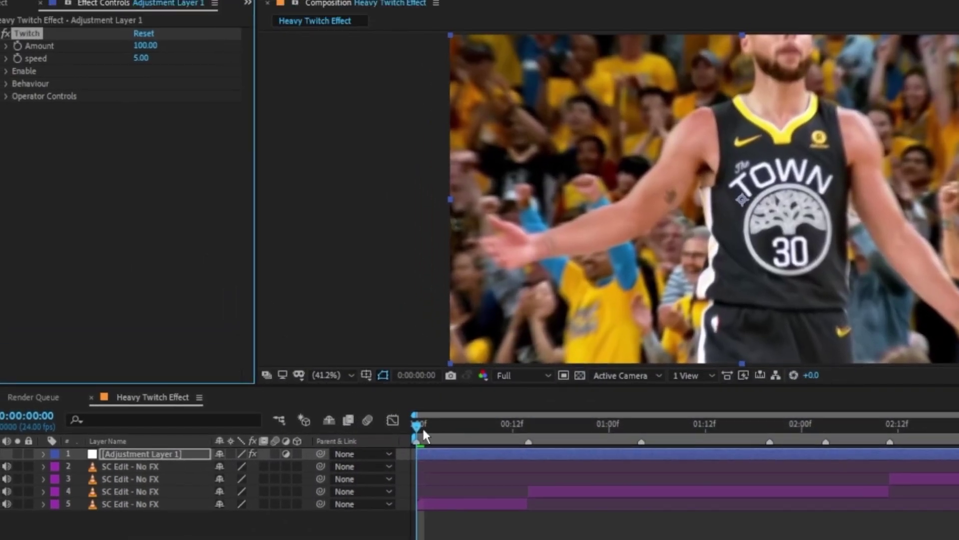
Step: Start keyframing Twitch Amount at frame 14 and reveal it in the timeline
{"action": "left_click_drag", "start_coordinate": [425, 426], "coordinate": [531, 422]}
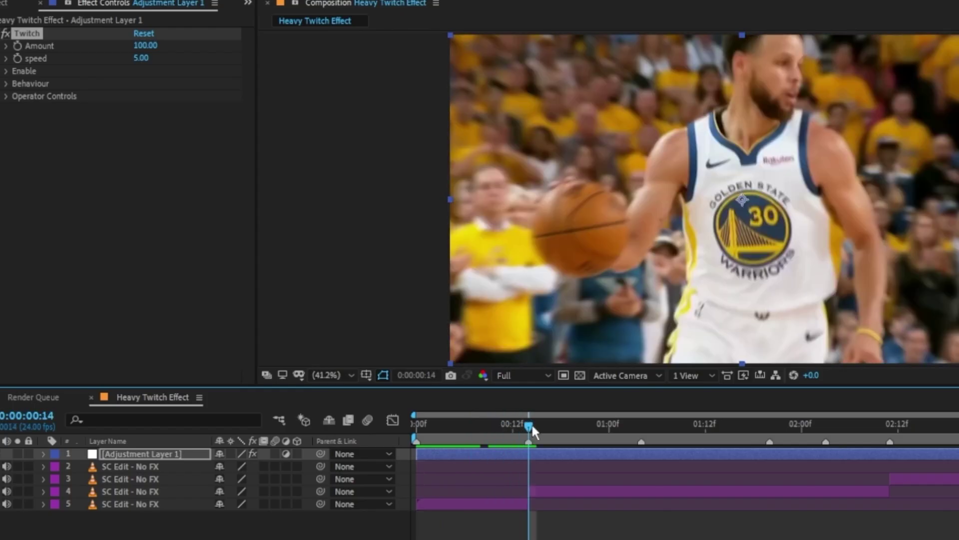
{"action": "left_click", "coordinate": [20, 45]}
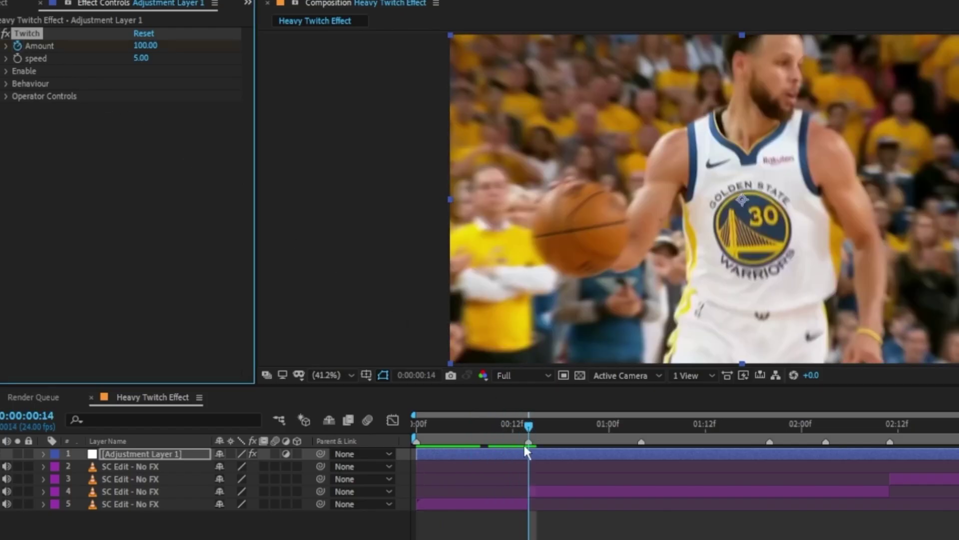
{"action": "key", "text": "u"}
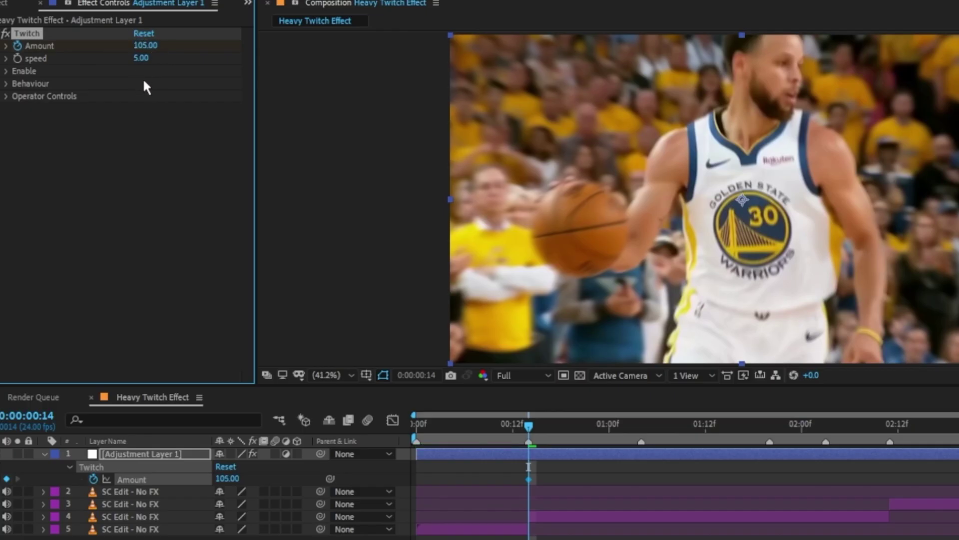
Step: Set a Twitch Amount keyframe of 0 at frame 11
{"action": "key", "text": "Page_Up"}
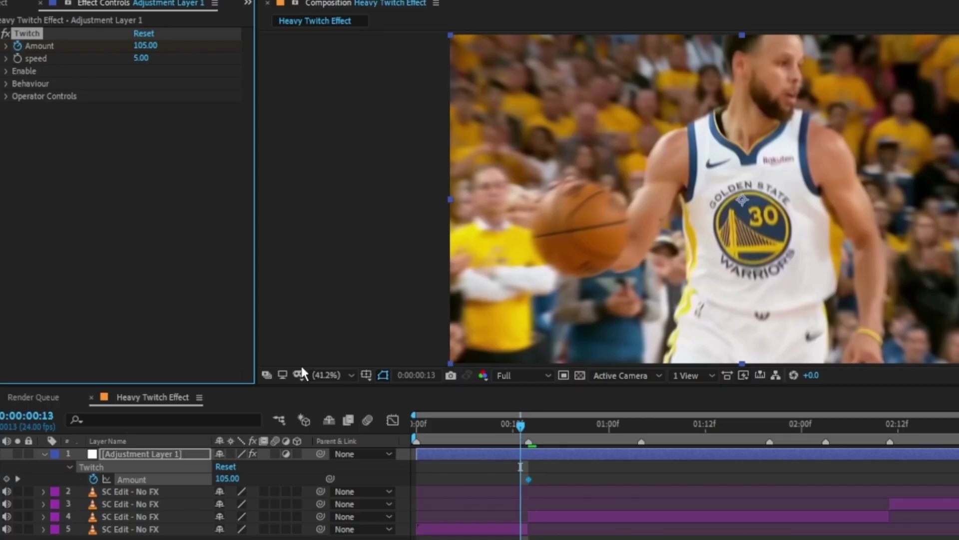
{"action": "key", "text": "Page_Up"}
{"action": "key", "text": "Page_Up"}
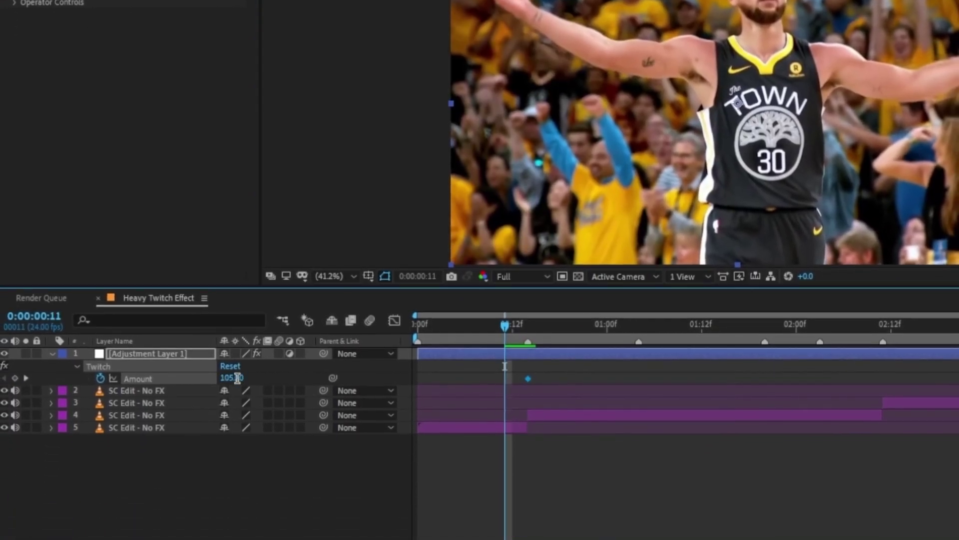
{"action": "left_click", "coordinate": [234, 405]}
{"action": "type", "text": "0"}
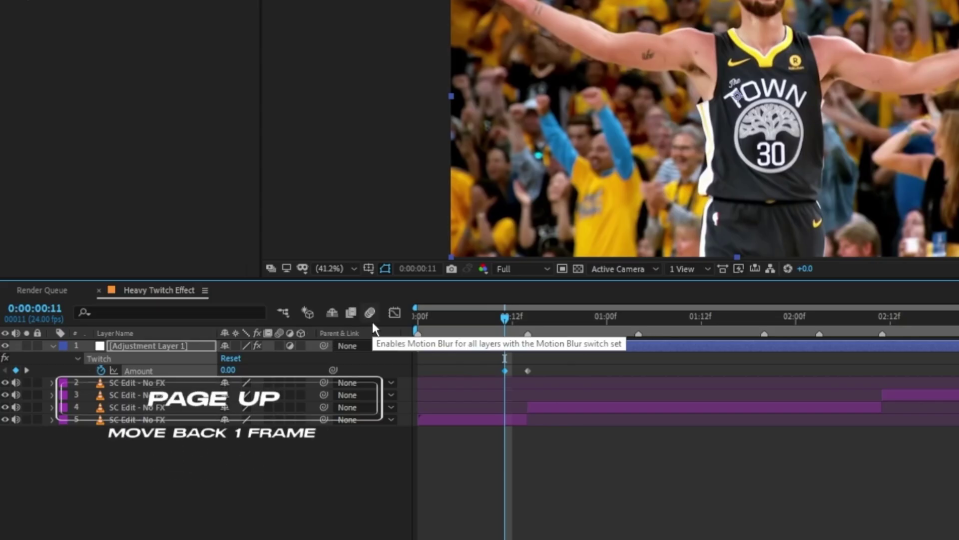
{"action": "key", "text": "Page_Up"}
{"action": "key", "text": "Page_Up"}
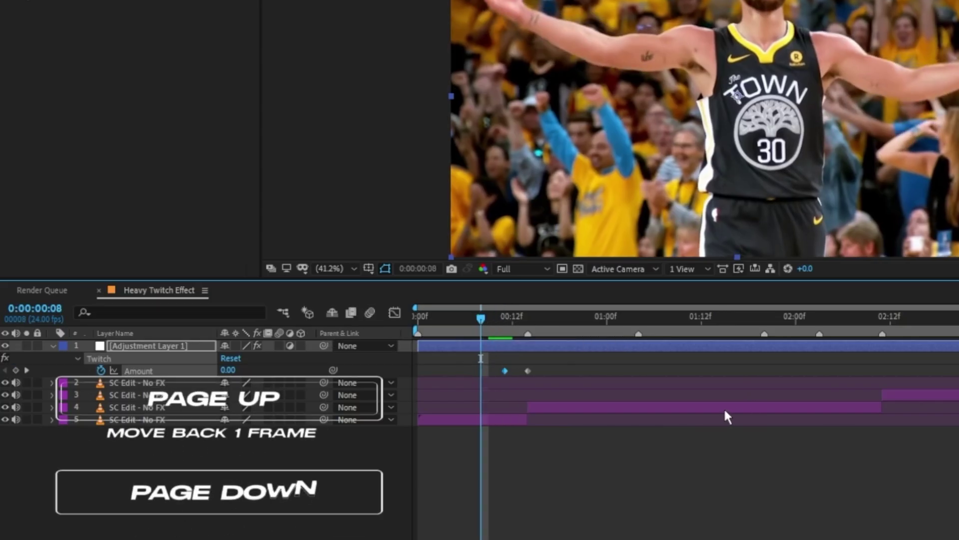
{"action": "key", "text": "Page_Down"}
{"action": "key", "text": "Page_Down"}
{"action": "key", "text": "Page_Up"}
{"action": "key", "text": "Page_Up"}
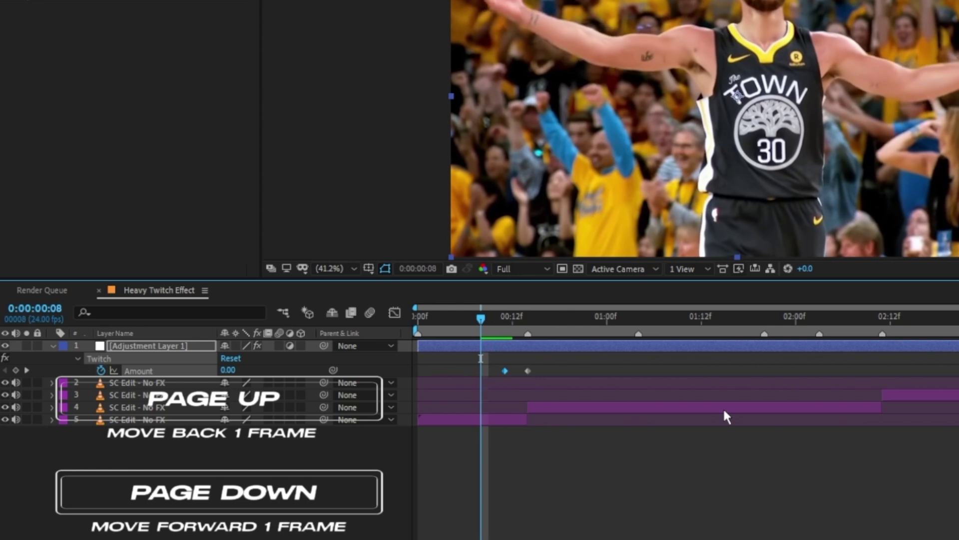
{"action": "key", "text": "Page_Down"}
{"action": "key", "text": "Page_Down"}
{"action": "left_click", "coordinate": [231, 369]}
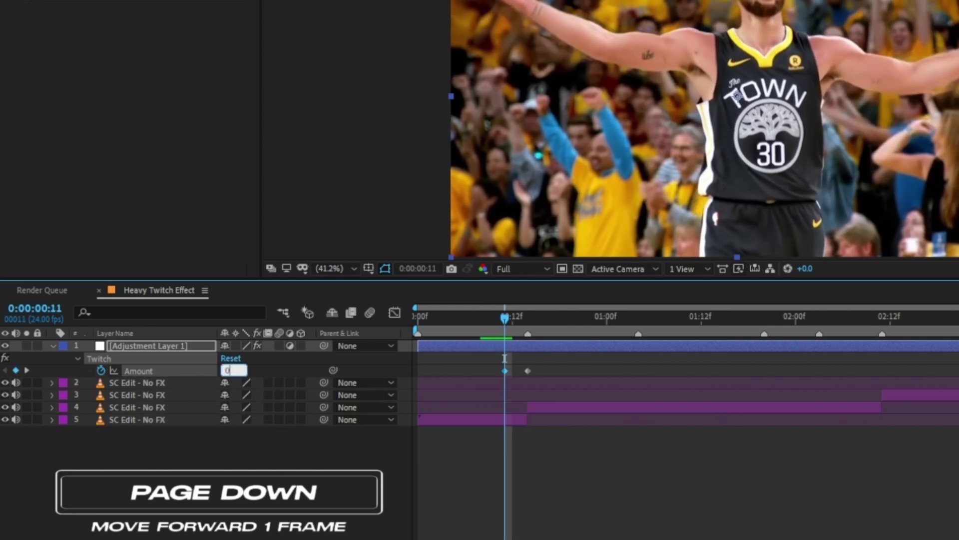
{"action": "type", "text": "0"}
{"action": "key", "text": "Return"}
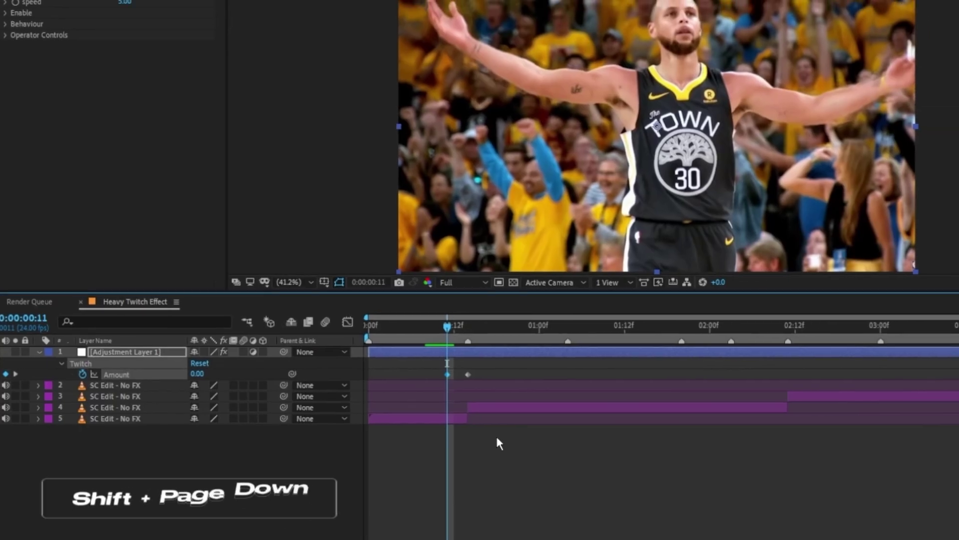
Step: Add a 0 Amount keyframe at 1:01 and Easy Ease all three keyframes
{"action": "key", "text": "shift+Page_Down"}
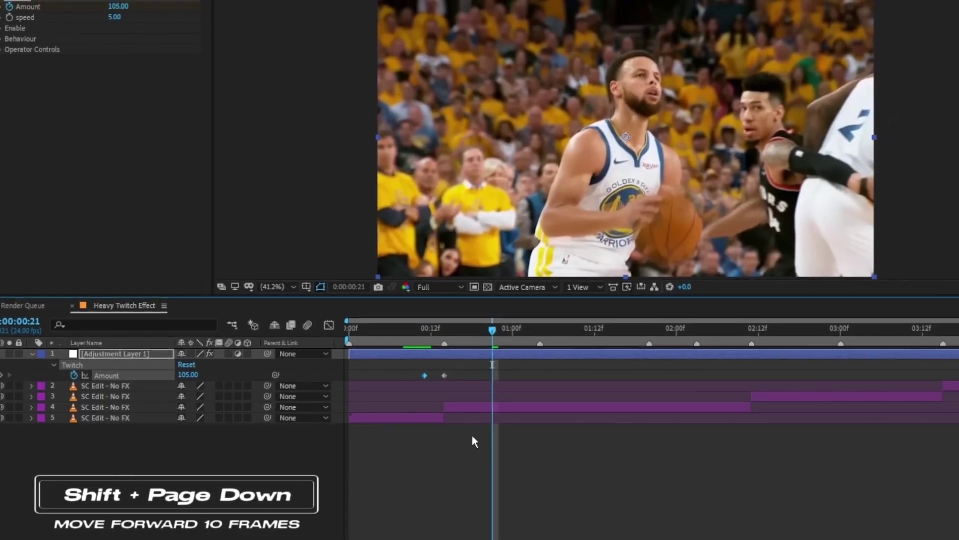
{"action": "key", "text": "shift+Page_Down"}
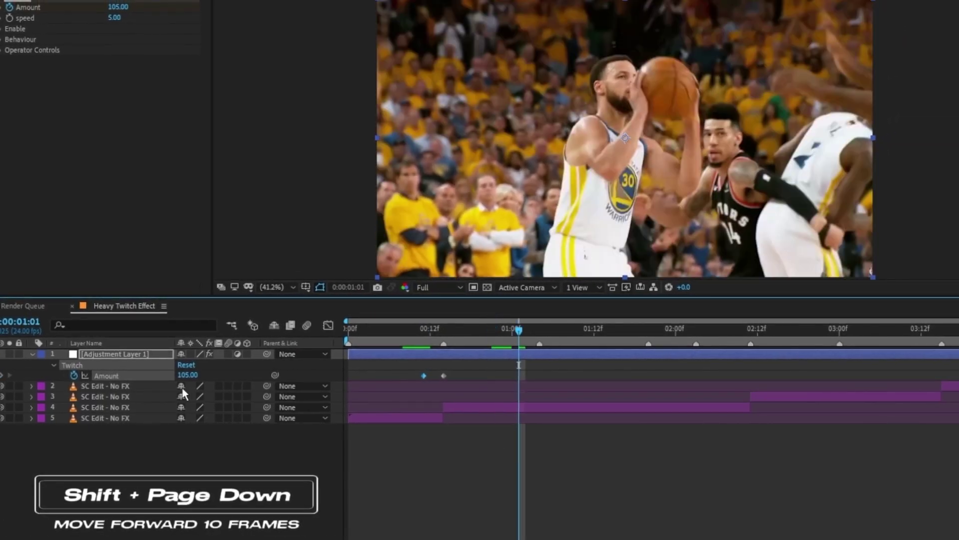
{"action": "left_click", "coordinate": [181, 375]}
{"action": "type", "text": "0"}
{"action": "key", "text": "Return"}
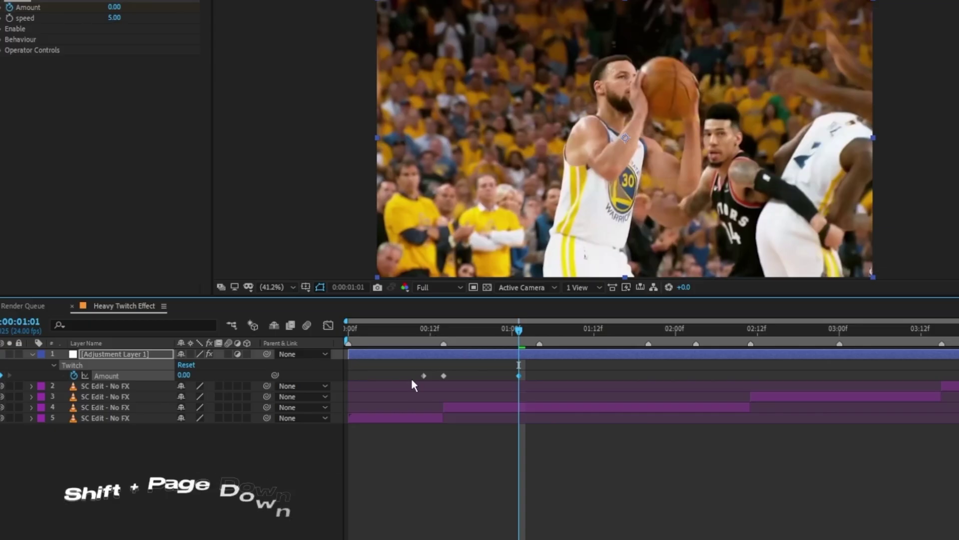
{"action": "left_click_drag", "start_coordinate": [408, 372], "coordinate": [528, 375]}
{"action": "key", "text": "F9"}
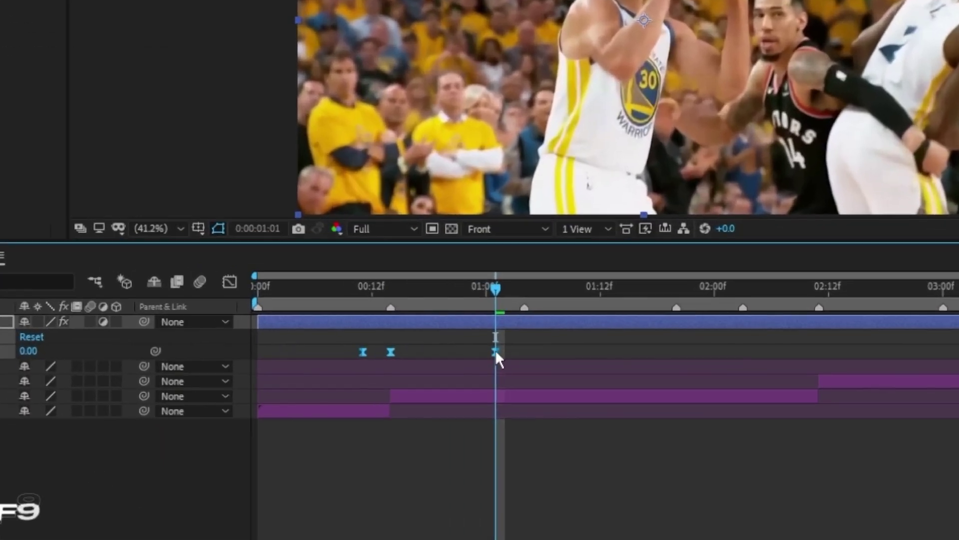
Step: Apply Keyframe Assistant > Easy Ease to the selected Amount keyframes
{"action": "right_click", "coordinate": [515, 374]}
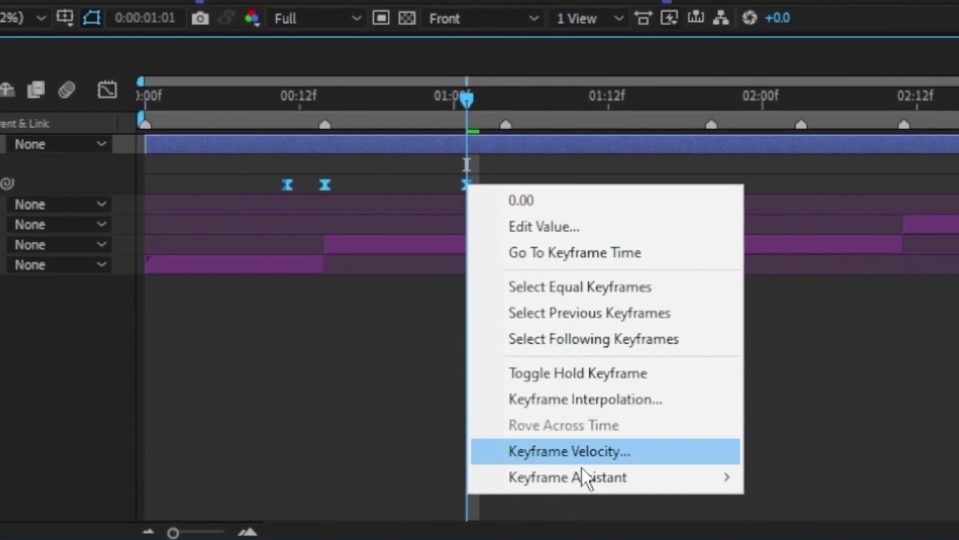
{"action": "mouse_move", "coordinate": [580, 477]}
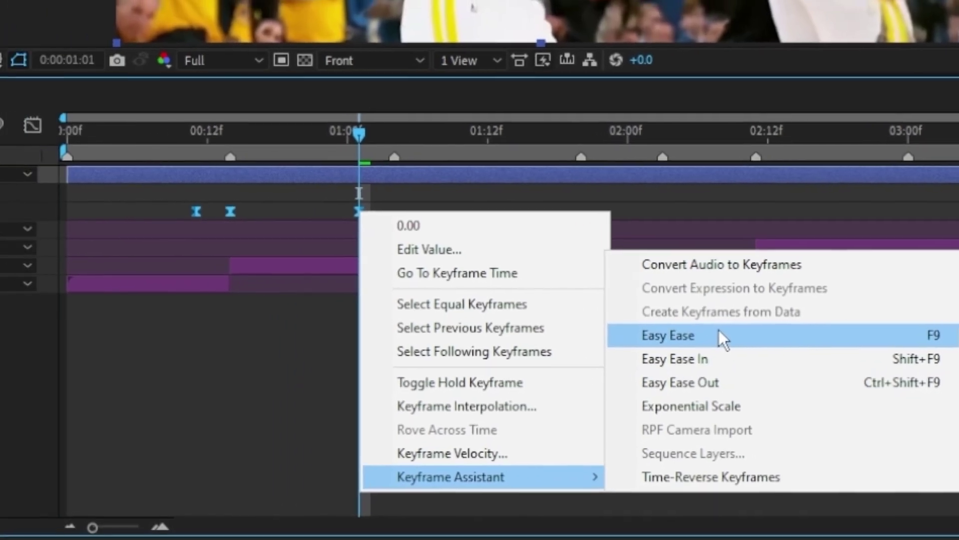
{"action": "left_click", "coordinate": [675, 350]}
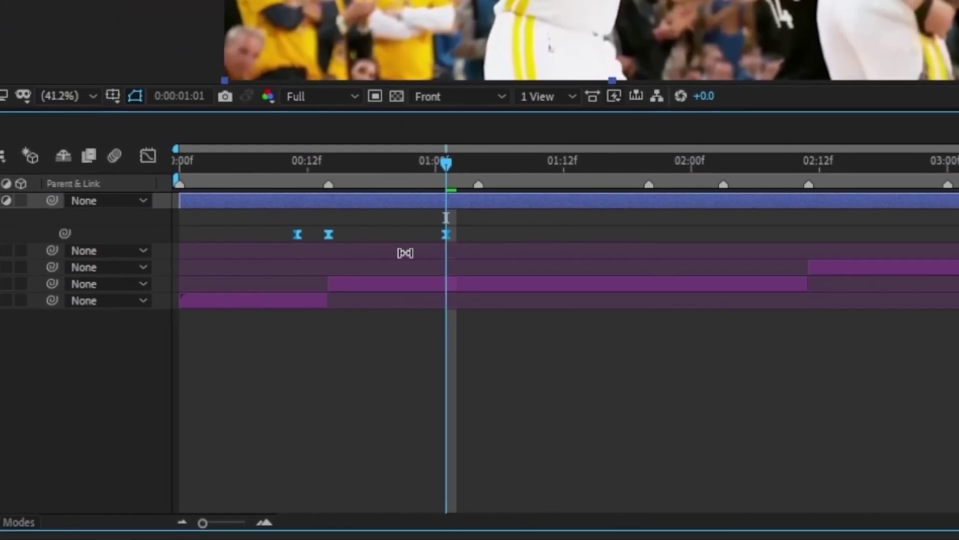
Step: In the Graph Editor, pull the Bezier handles to steepen the Amount drop after the peak
{"action": "left_click", "coordinate": [115, 142]}
{"action": "left_click_drag", "start_coordinate": [264, 195], "coordinate": [369, 257]}
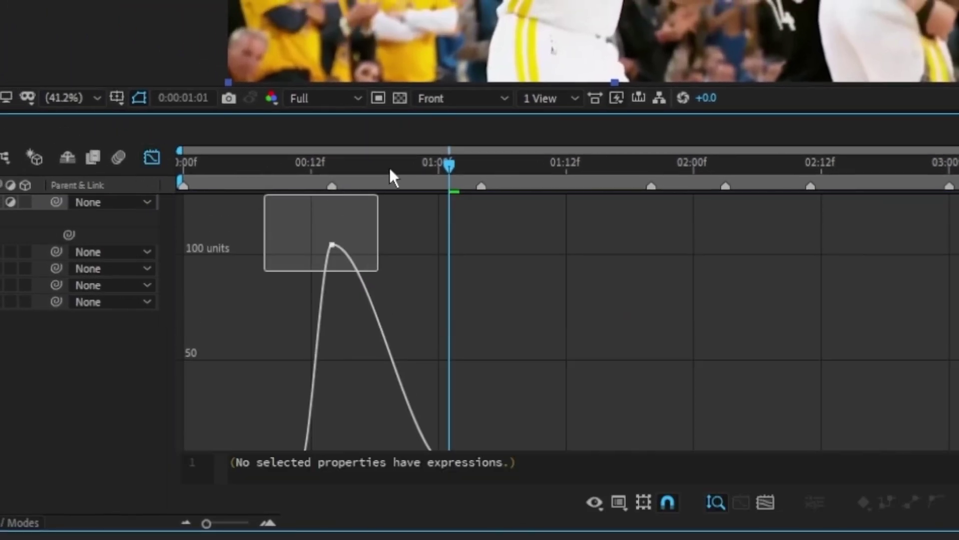
{"action": "left_click_drag", "start_coordinate": [372, 214], "coordinate": [372, 351]}
{"action": "left_click_drag", "start_coordinate": [408, 432], "coordinate": [403, 432]}
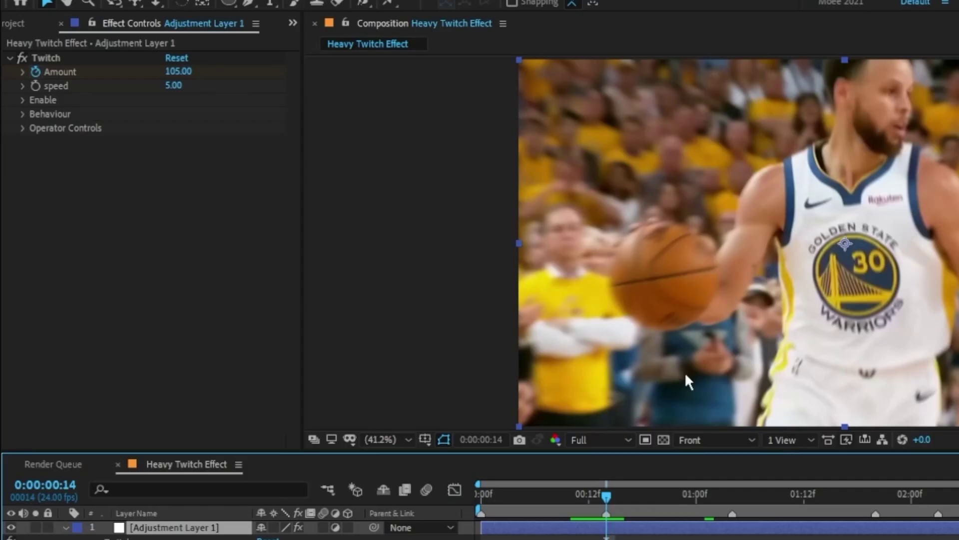
Step: Raise the Twitch speed to 30 and show the Enable options
{"action": "left_click_drag", "start_coordinate": [170, 85], "coordinate": [173, 85]}
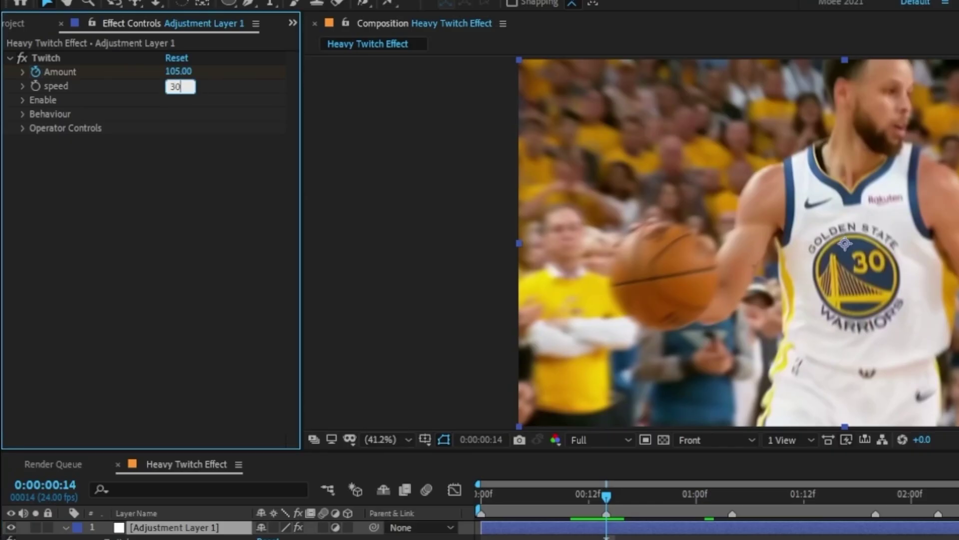
{"action": "key", "text": "Return"}
{"action": "left_click", "coordinate": [23, 100]}
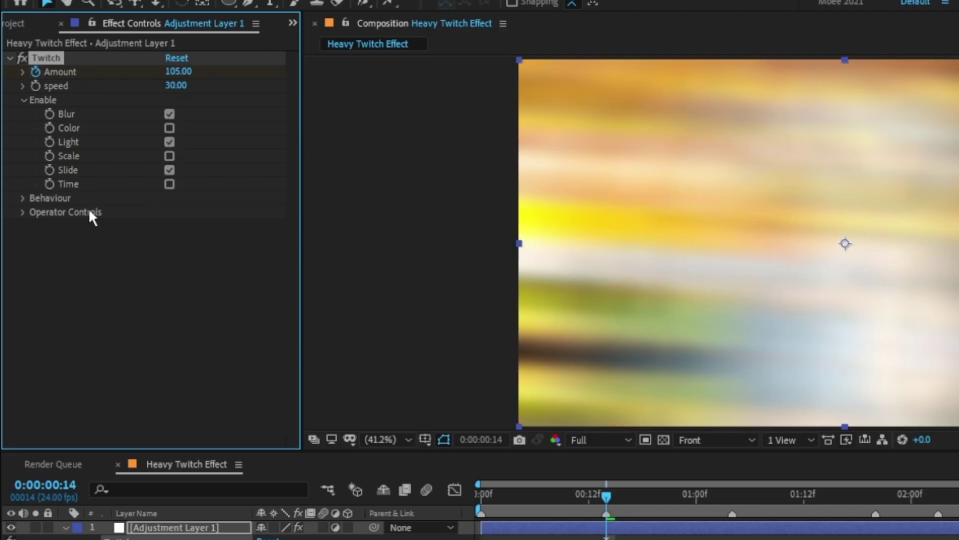
Step: Enable Blur, Light and Slide, and set Slide Amount to 25 under Operator Controls
{"action": "left_click", "coordinate": [23, 212]}
{"action": "left_click", "coordinate": [38, 225]}
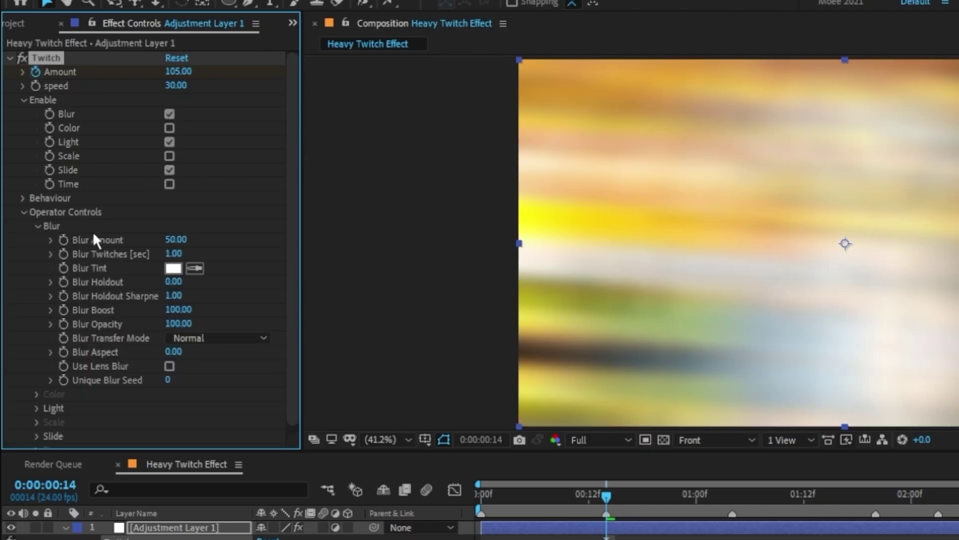
{"action": "left_click", "coordinate": [35, 225]}
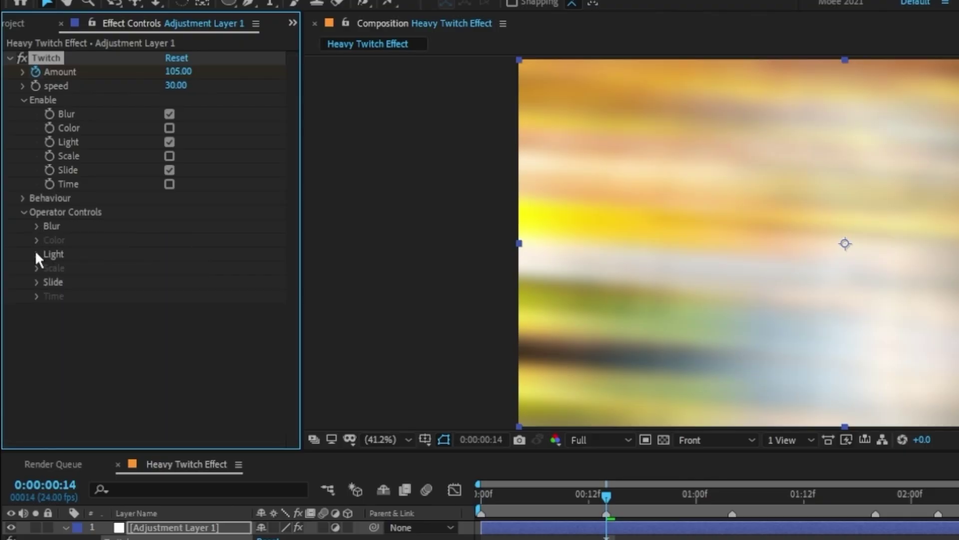
{"action": "left_click", "coordinate": [36, 253]}
{"action": "left_click", "coordinate": [35, 253]}
{"action": "left_click", "coordinate": [38, 282]}
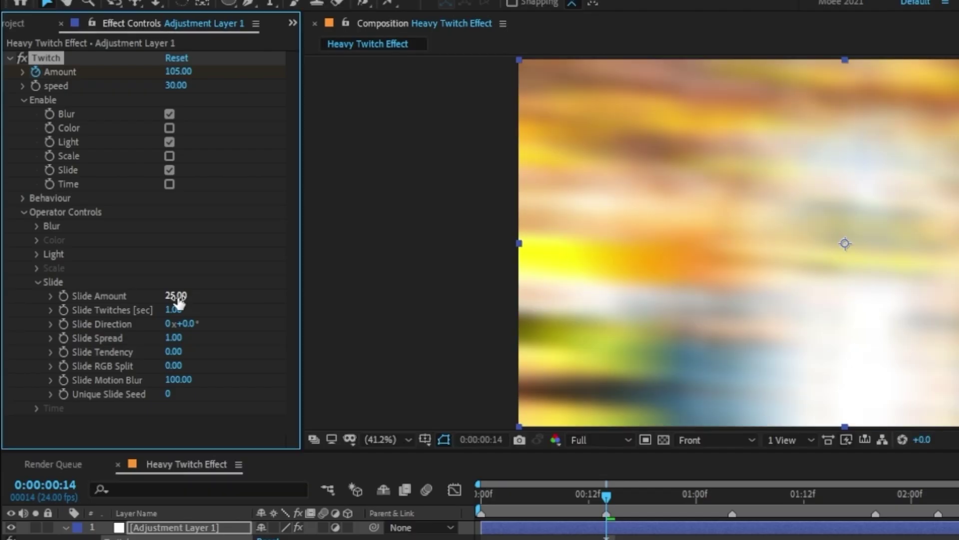
{"action": "left_click", "coordinate": [38, 281]}
{"action": "left_click", "coordinate": [38, 282]}
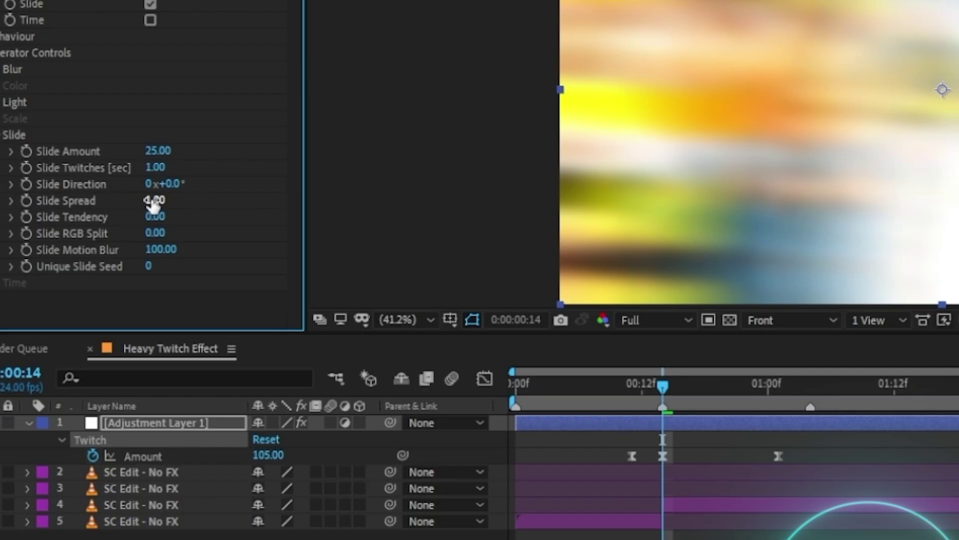
Step: Set Slide Spread to 0.00 and start the work area at frame 10
{"action": "left_click_drag", "start_coordinate": [154, 204], "coordinate": [17, 199]}
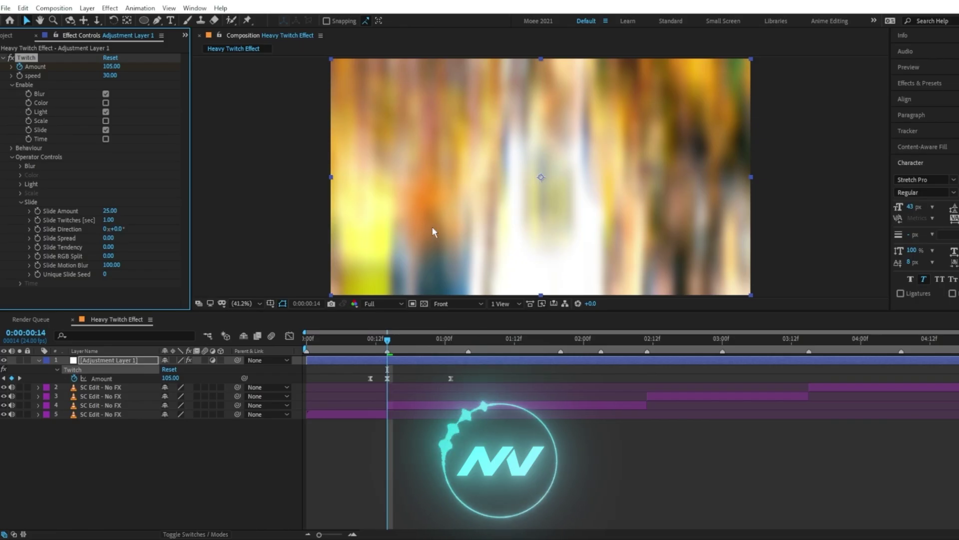
{"action": "left_click", "coordinate": [363, 340]}
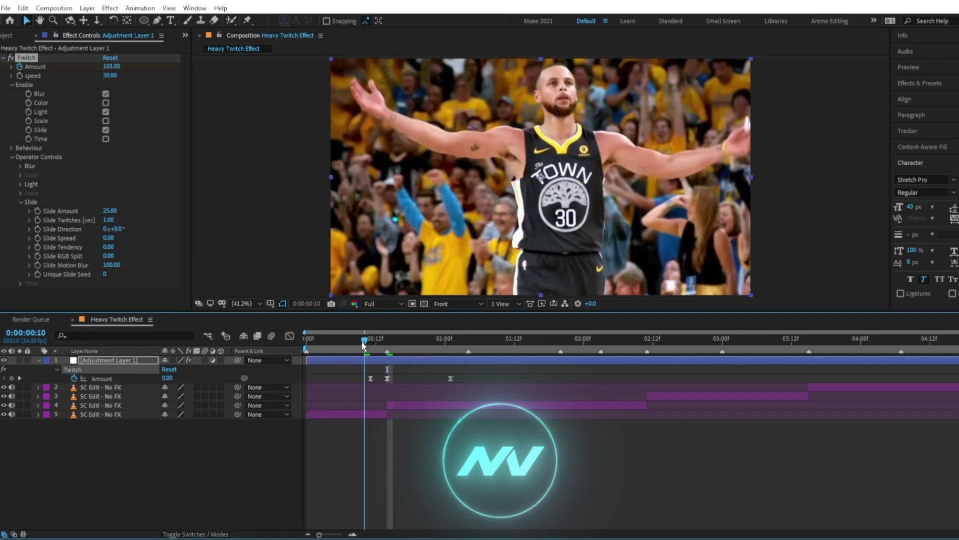
{"action": "key", "text": "b"}
Step: End the work area at 1:08 and preview the first cut
{"action": "left_click", "coordinate": [492, 339]}
{"action": "key", "text": "n"}
{"action": "key", "text": "space"}
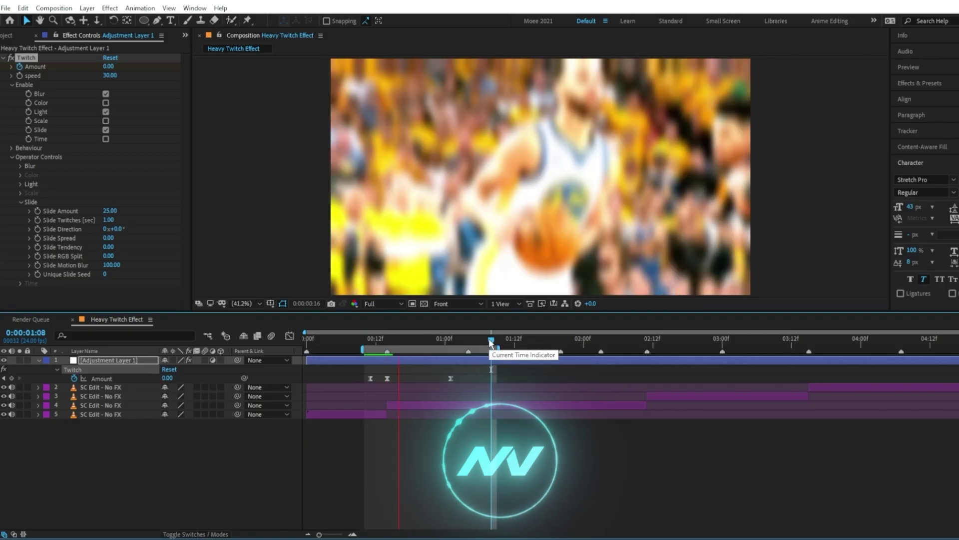
{"action": "left_click", "coordinate": [21, 202]}
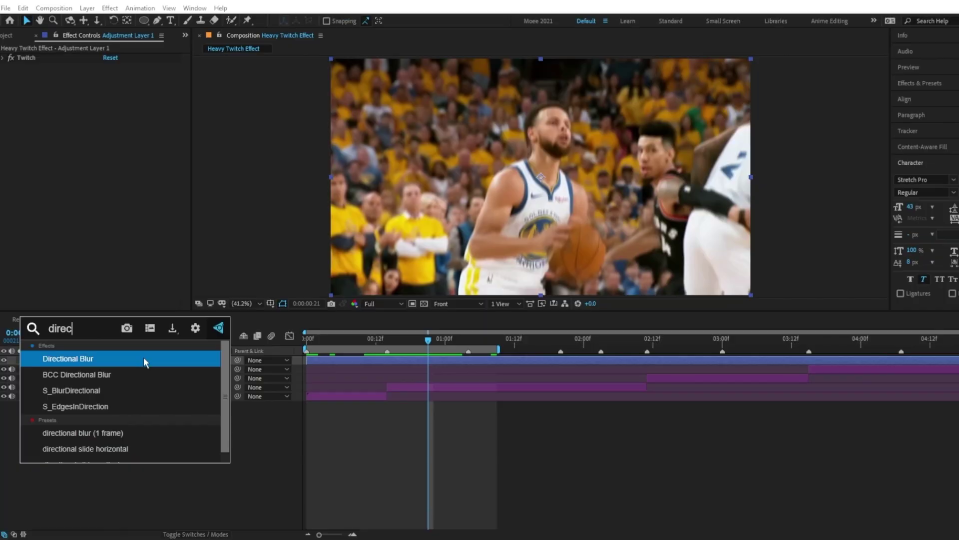
Step: Apply BCC Directional Blur and keyframe Blur Amount at 120 on frame 14
{"action": "key", "text": "Down"}
{"action": "key", "text": "Return"}
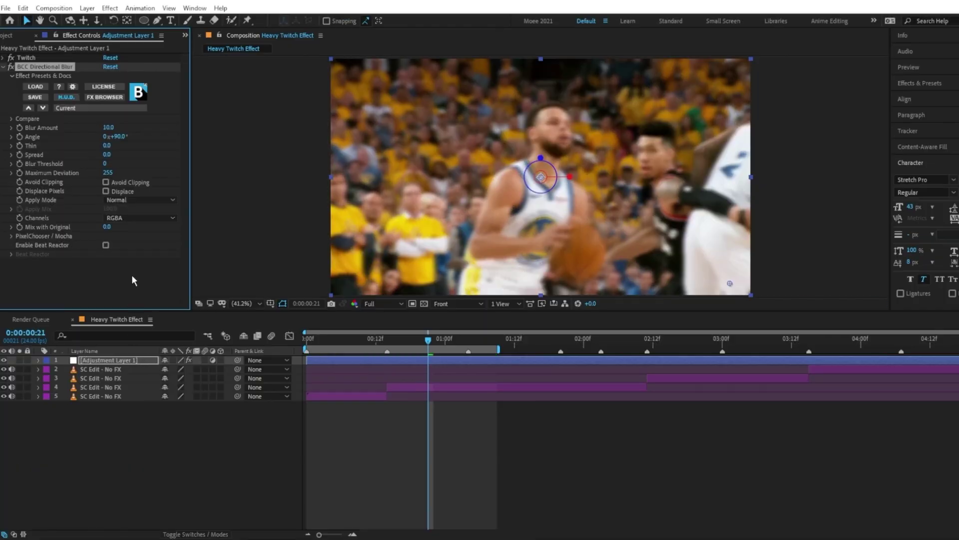
{"action": "left_click", "coordinate": [386, 344]}
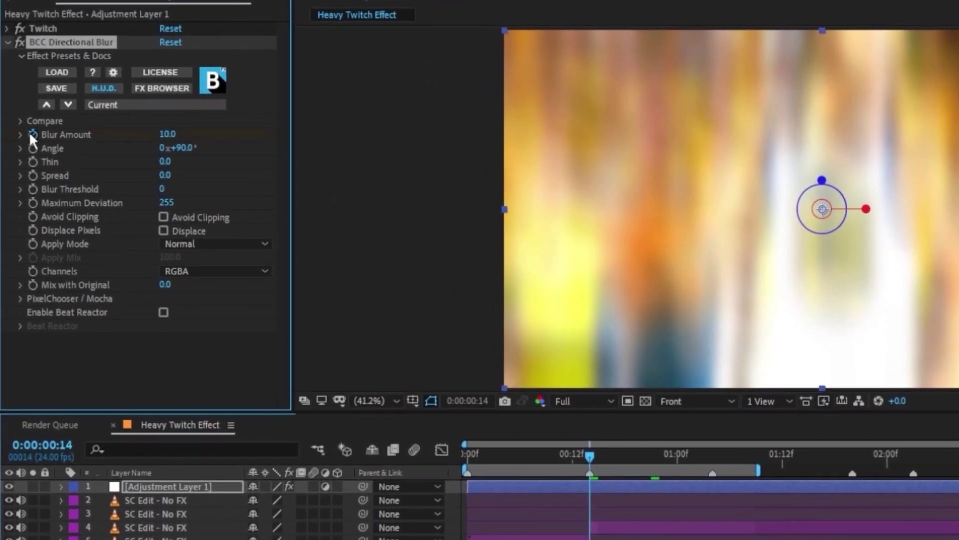
{"action": "left_click", "coordinate": [30, 133]}
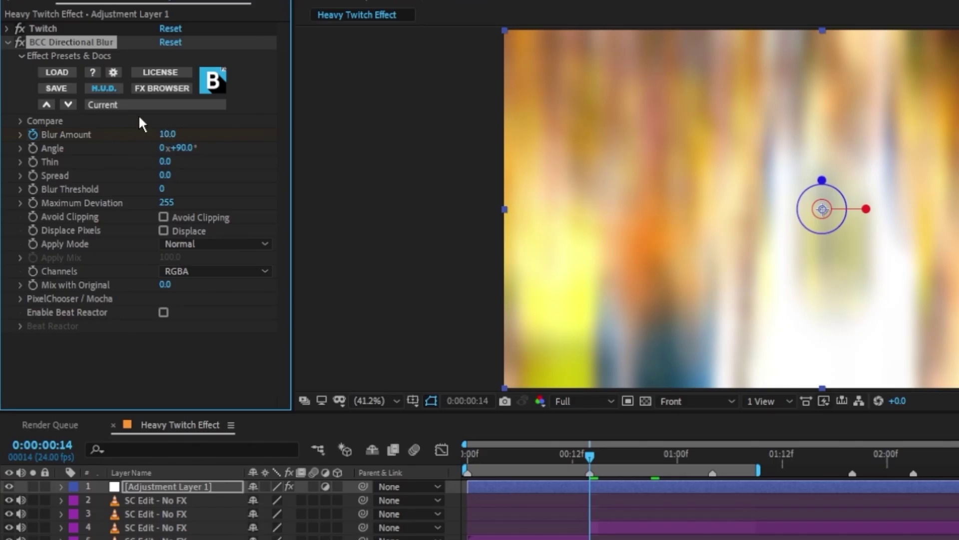
{"action": "left_click_drag", "start_coordinate": [168, 134], "coordinate": [164, 135]}
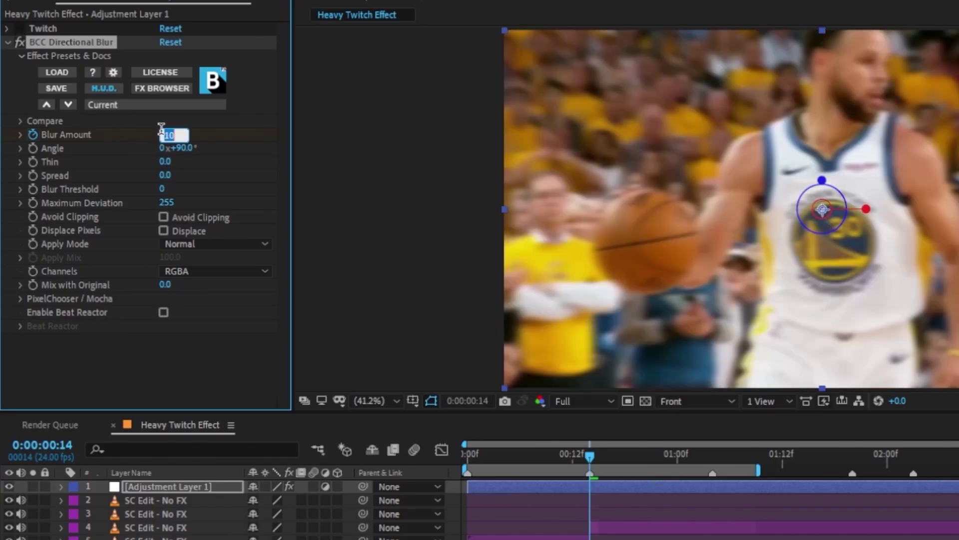
{"action": "type", "text": "100"}
{"action": "key", "text": "Return"}
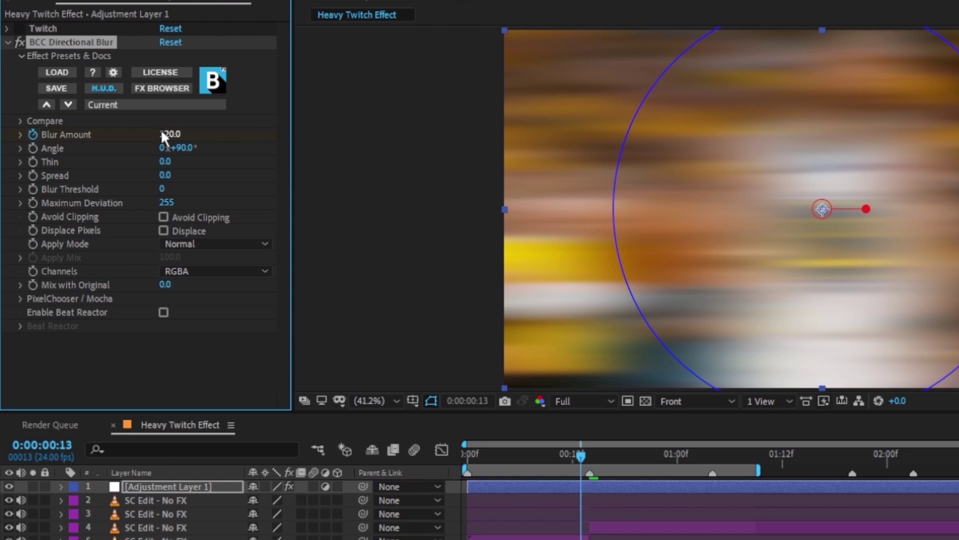
Step: Set Blur Amount to 0 at frame 11, then move ahead to 1:02
{"action": "key", "text": "Page_Up"}
{"action": "key", "text": "Page_Up"}
{"action": "key", "text": "Return"}
{"action": "key", "text": "u"}
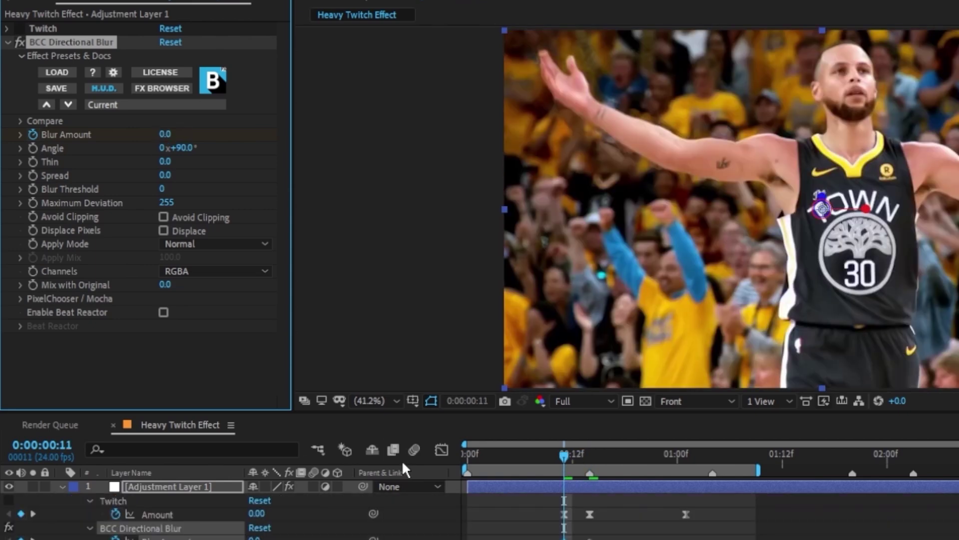
{"action": "left_click", "coordinate": [591, 451]}
{"action": "key", "text": "shift+Page_Down"}
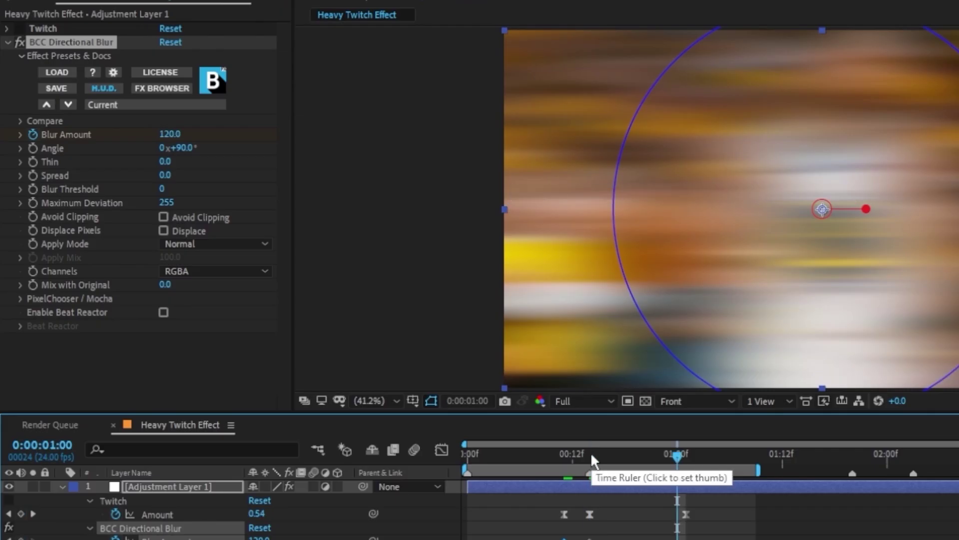
{"action": "key", "text": "Page_Down"}
{"action": "key", "text": "Page_Down"}
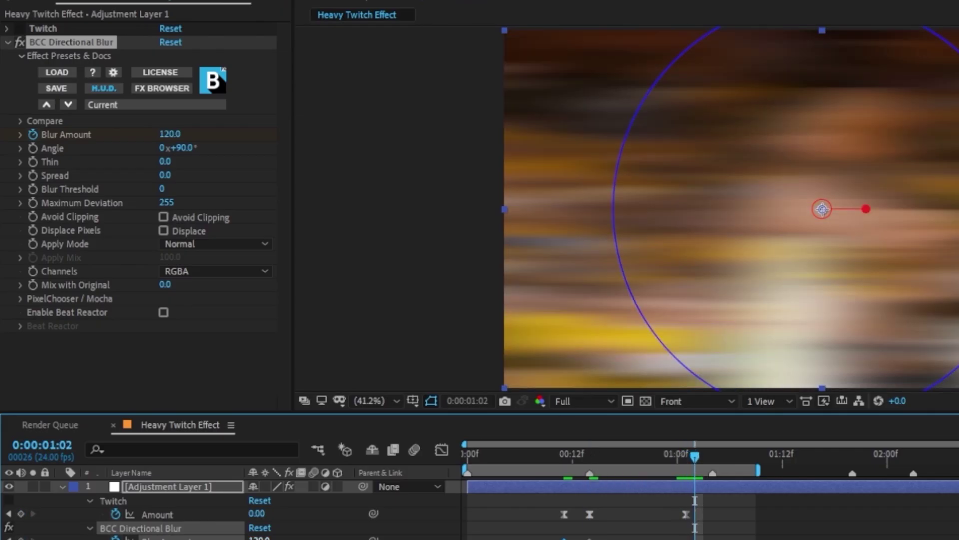
Step: Return Blur Amount to 0 at 1:02, ease its falloff in the Graph Editor, and set Angle to 0°
{"action": "type", "text": "0"}
{"action": "key", "text": "Return"}
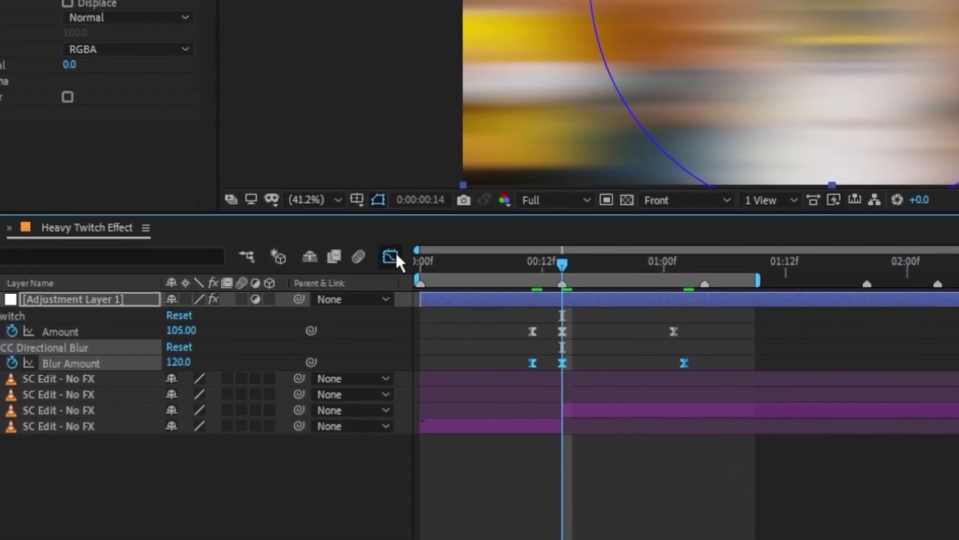
{"action": "left_click", "coordinate": [391, 257]}
{"action": "left_click_drag", "start_coordinate": [600, 310], "coordinate": [634, 470]}
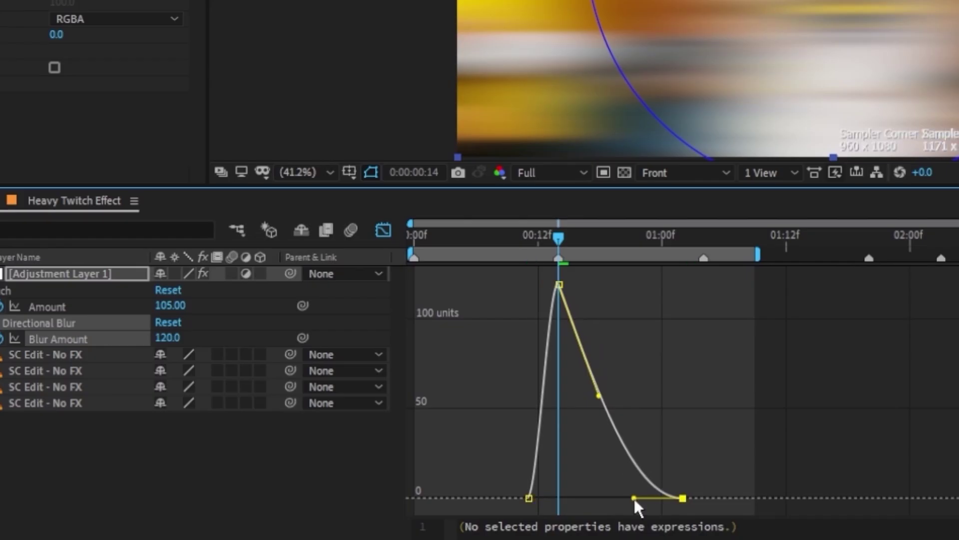
{"action": "left_click", "coordinate": [382, 231]}
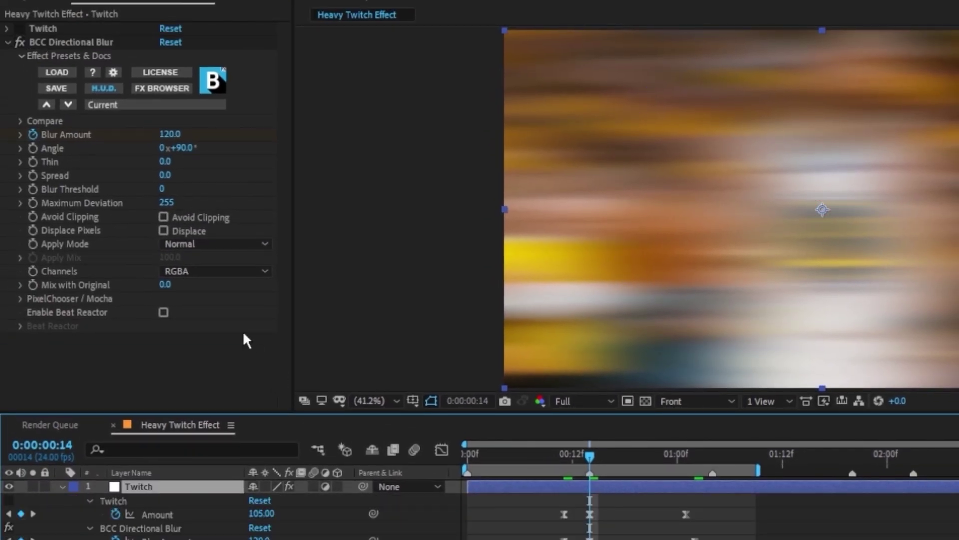
{"action": "left_click", "coordinate": [180, 147]}
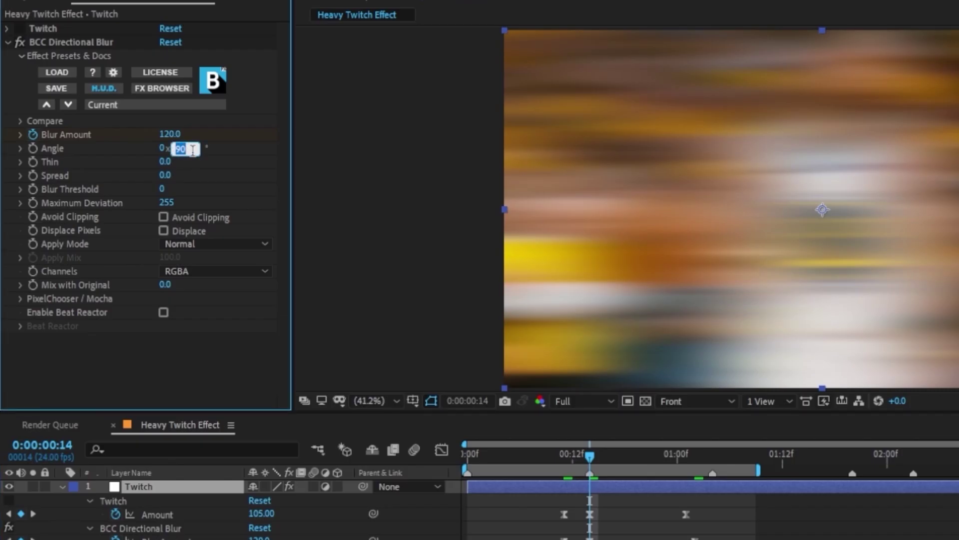
{"action": "key", "text": "Return"}
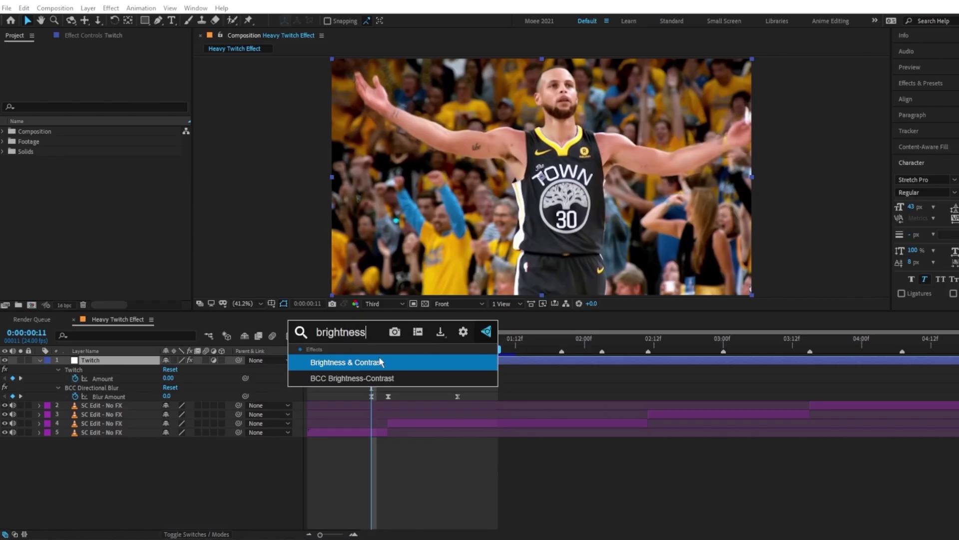
Step: Apply Brightness & Contrast and keyframe Brightness at 110 on frame 14
{"action": "left_click", "coordinate": [371, 364]}
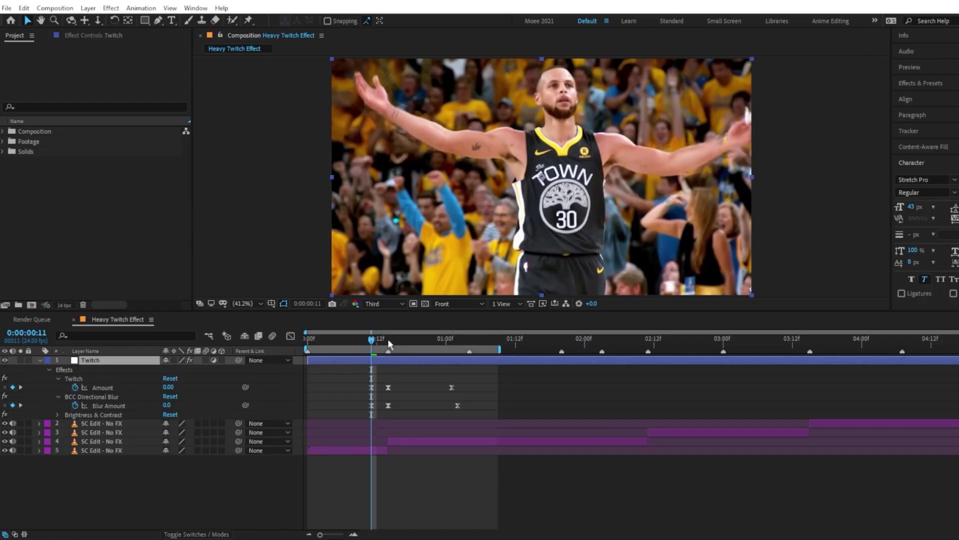
{"action": "left_click", "coordinate": [389, 343]}
{"action": "left_click", "coordinate": [98, 36]}
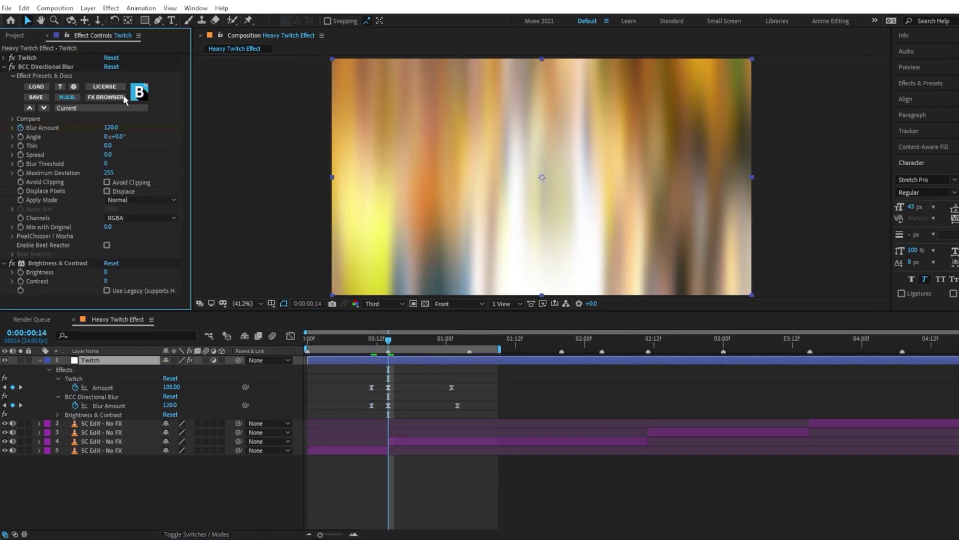
{"action": "left_click", "coordinate": [3, 67]}
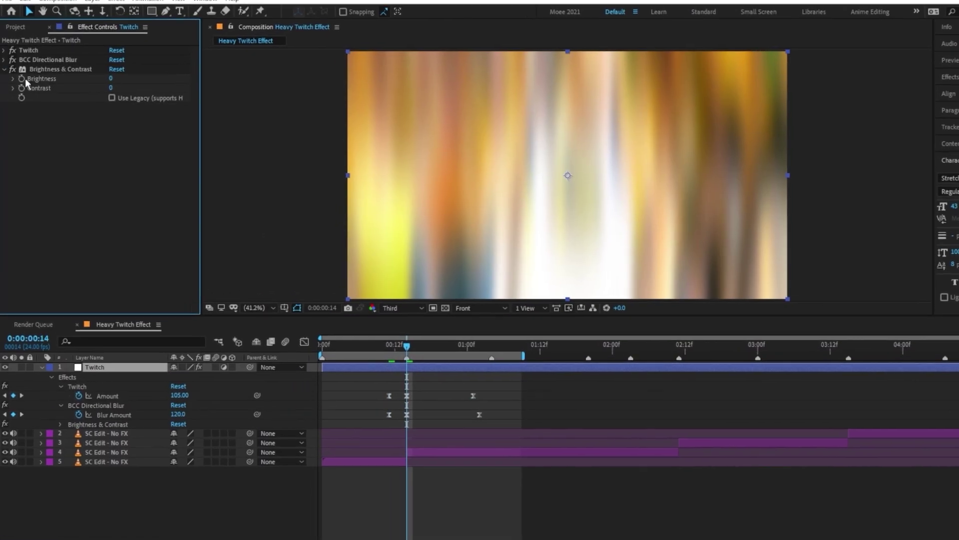
{"action": "left_click", "coordinate": [58, 75]}
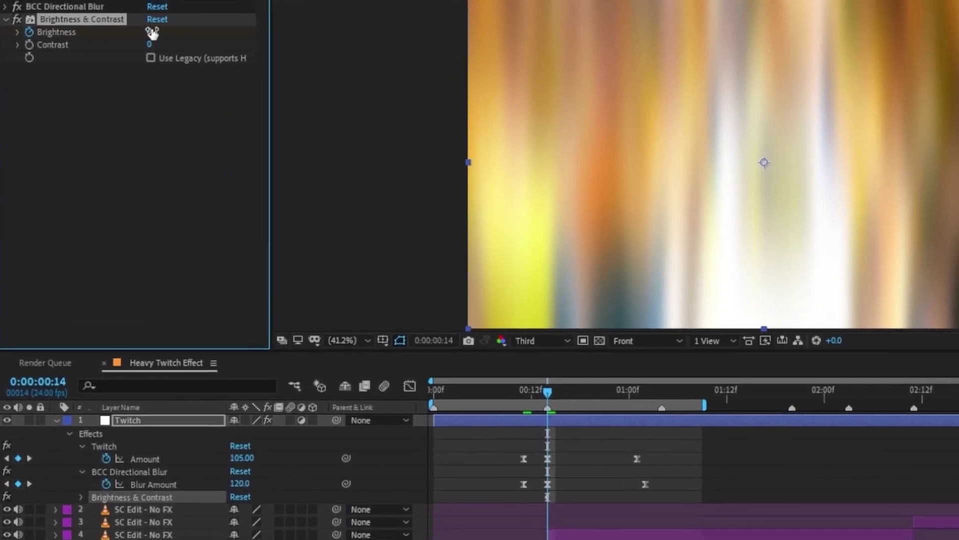
{"action": "left_click", "coordinate": [149, 32]}
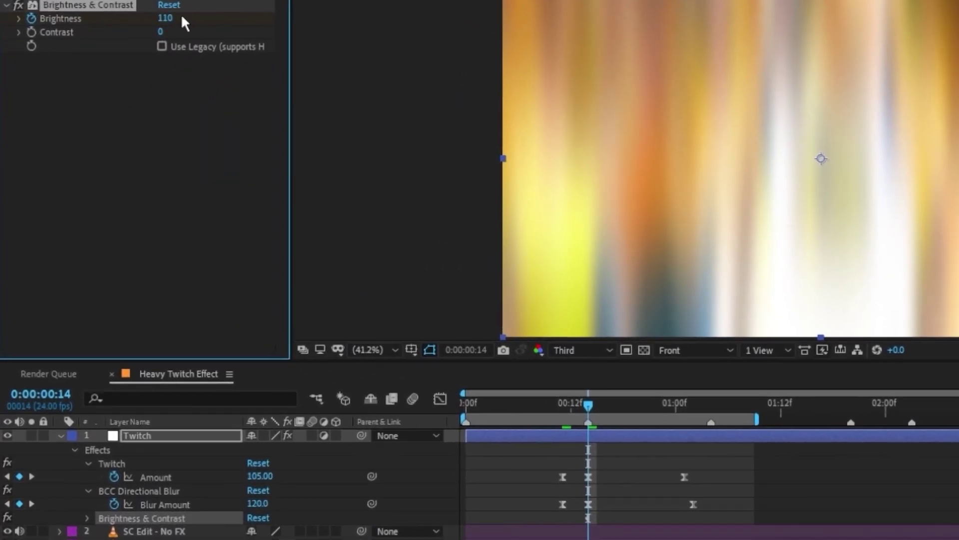
{"action": "key", "text": "u"}
Step: Set Brightness to 0 at frame 11, then move to 1:02
{"action": "key", "text": "j"}
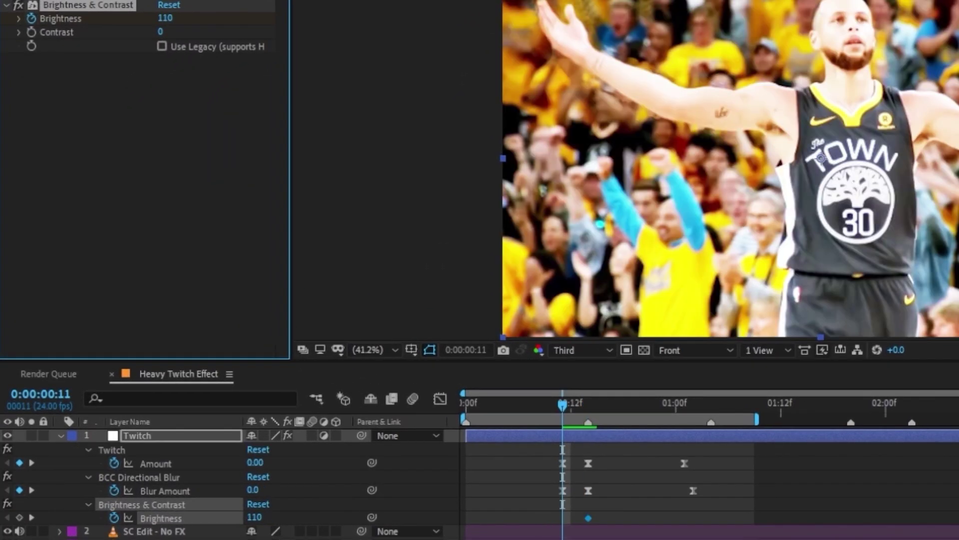
{"action": "left_click", "coordinate": [254, 517]}
{"action": "type", "text": "0"}
{"action": "key", "text": "Return"}
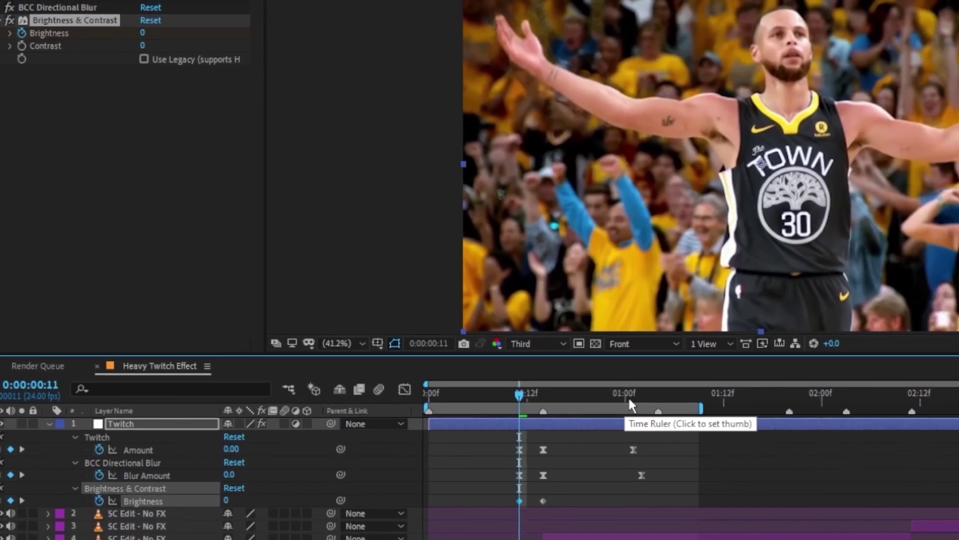
{"action": "left_click", "coordinate": [673, 398]}
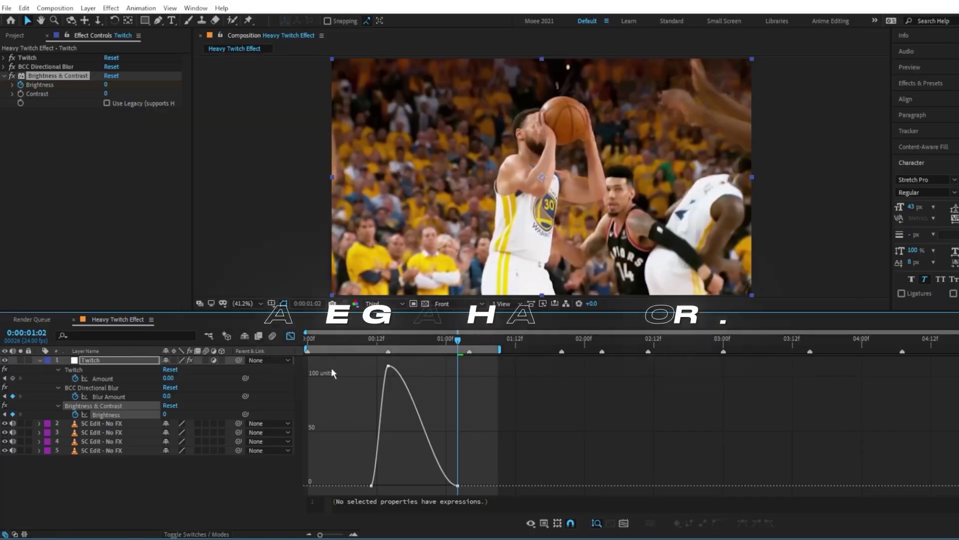
Step: Lengthen the ease into the final Brightness keyframe in the Graph Editor
{"action": "left_click_drag", "start_coordinate": [313, 358], "coordinate": [411, 368]}
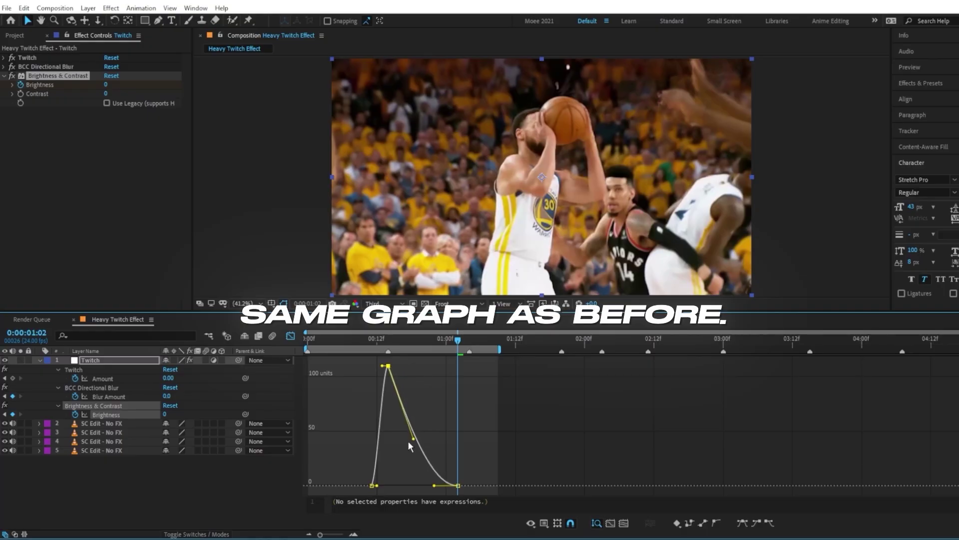
{"action": "left_click_drag", "start_coordinate": [434, 485], "coordinate": [407, 486]}
{"action": "left_click", "coordinate": [291, 336]}
{"action": "left_click", "coordinate": [371, 339]}
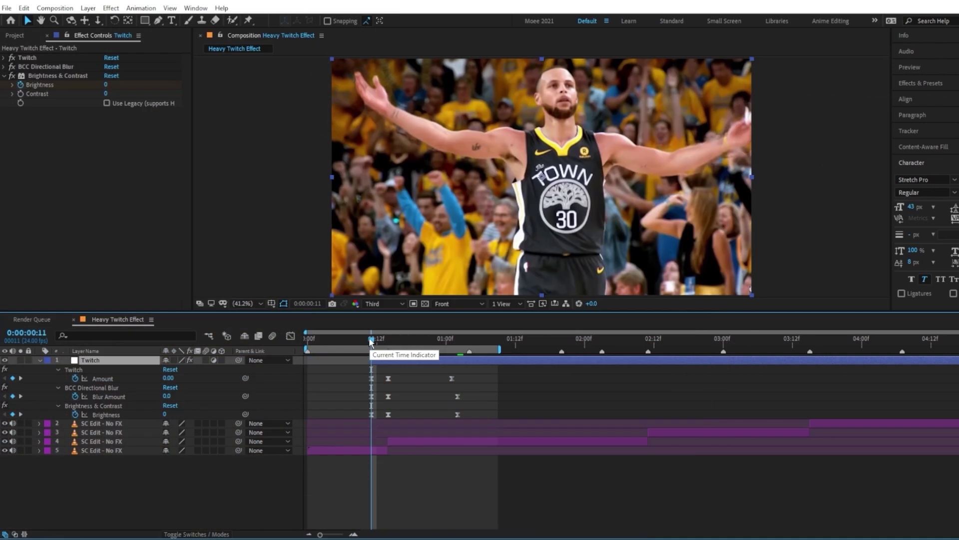
Step: Trim the Twitch layer's end at 01:02 and add a layer marker at 00:14
{"action": "left_click", "coordinate": [459, 342]}
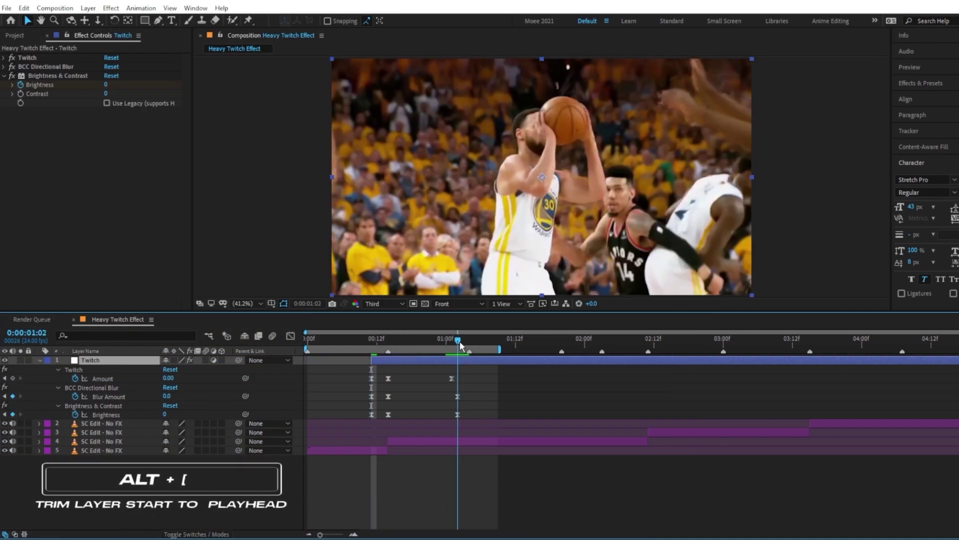
{"action": "key", "text": "alt+bracketright"}
{"action": "left_click_drag", "start_coordinate": [427, 345], "coordinate": [391, 345]}
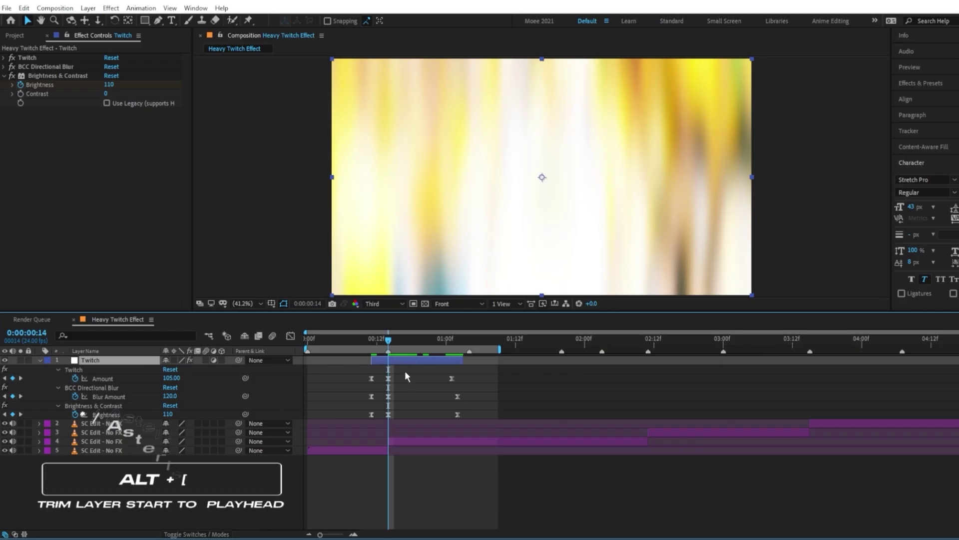
{"action": "key", "text": "KP_Multiply"}
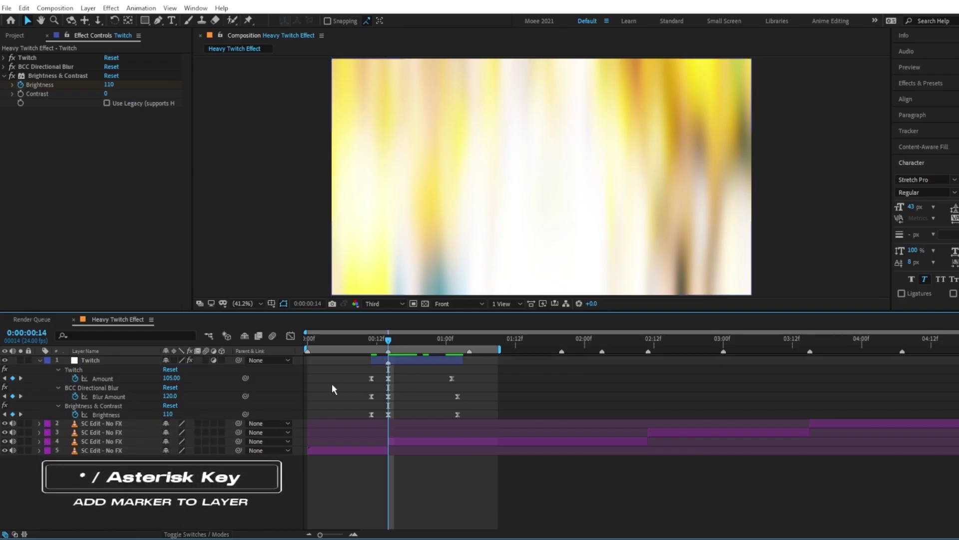
{"action": "left_click", "coordinate": [427, 369]}
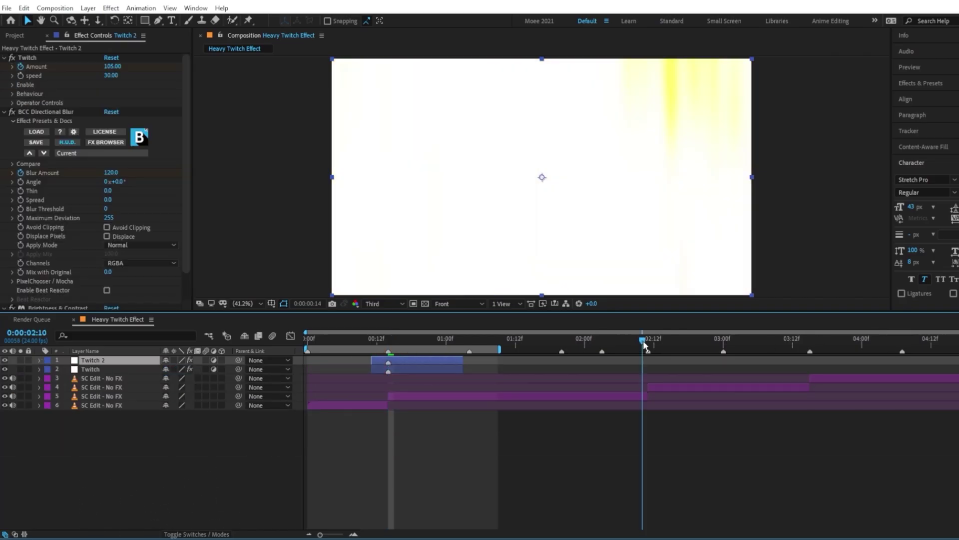
Step: Drag a Twitch copy to the next cut in the timeline and stop playback
{"action": "left_click_drag", "start_coordinate": [678, 359], "coordinate": [834, 365]}
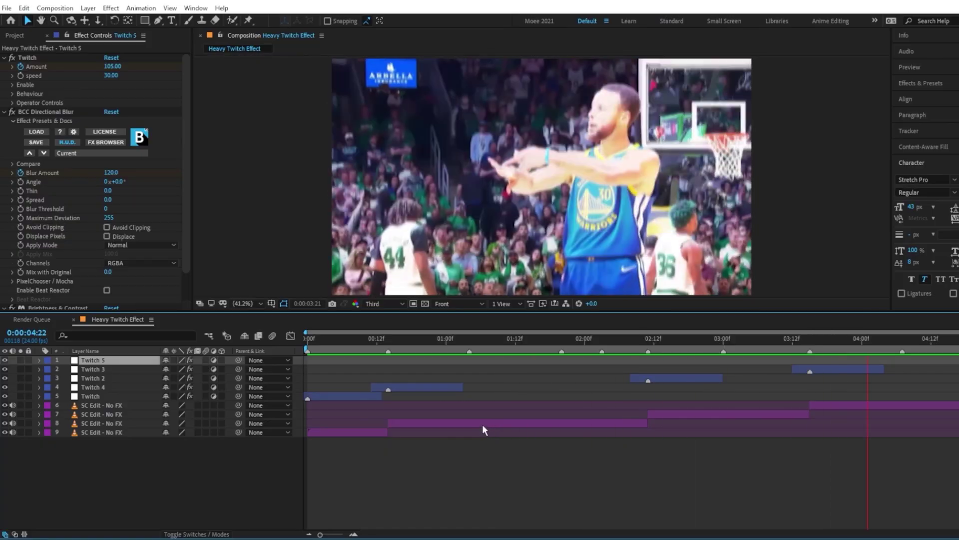
{"action": "key", "text": "space"}
{"action": "key", "text": "space"}
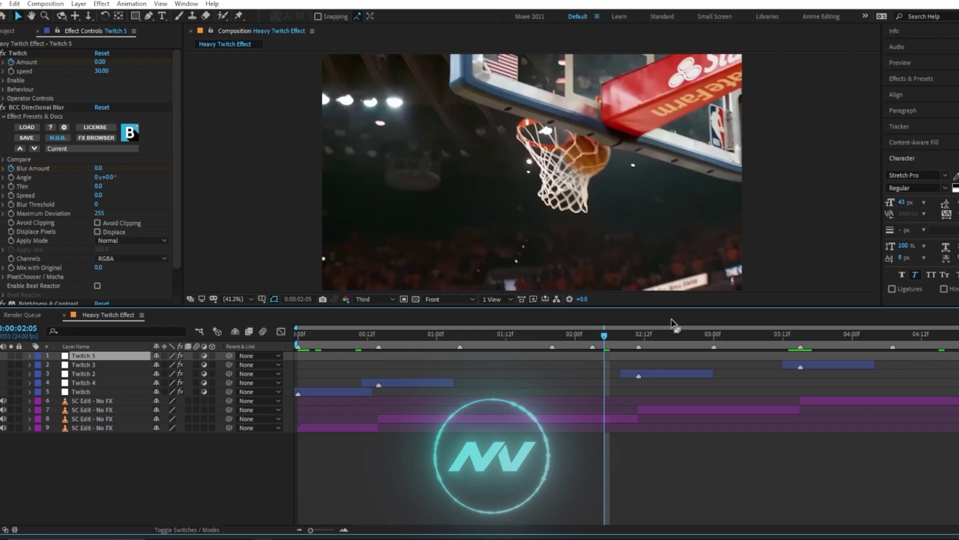
Step: Duplicate Twitch 2 and move the copy, Twitch 6, to start at 03:00
{"action": "left_click_drag", "start_coordinate": [604, 337], "coordinate": [713, 333]}
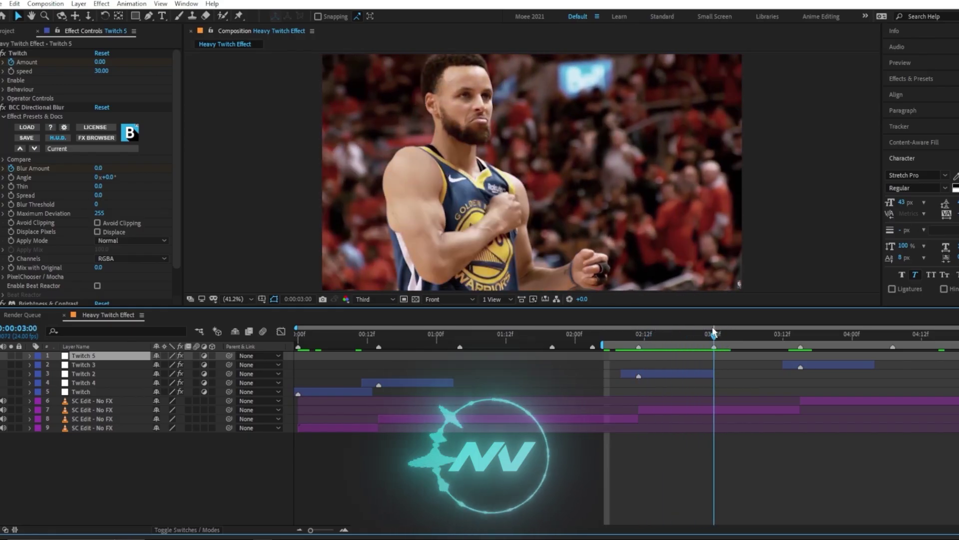
{"action": "left_click", "coordinate": [671, 376]}
{"action": "key", "text": "ctrl+d"}
{"action": "left_click_drag", "start_coordinate": [671, 374], "coordinate": [743, 377]}
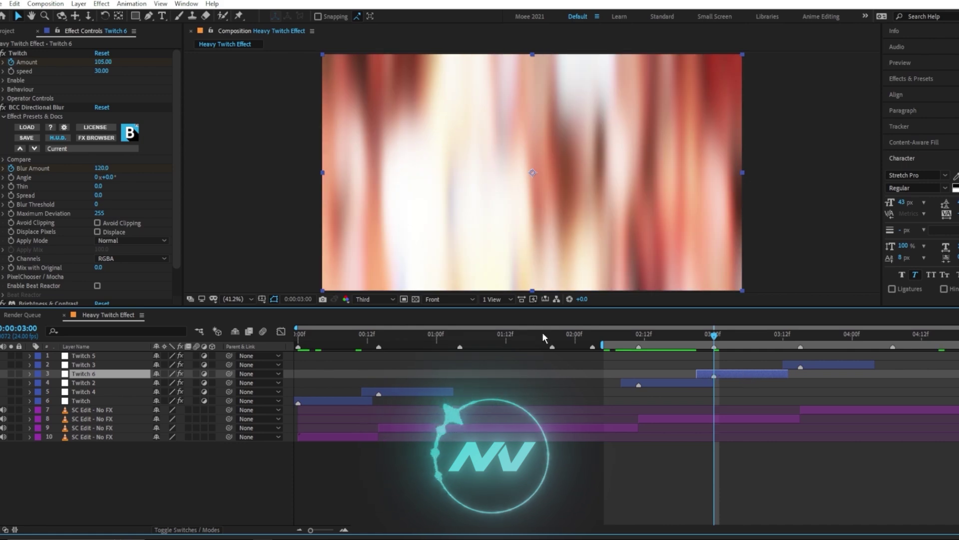
Step: Lower Twitch 6's peak to Twitch Amount 49, Blur Amount 35 and Brightness 40
{"action": "left_click", "coordinate": [103, 62]}
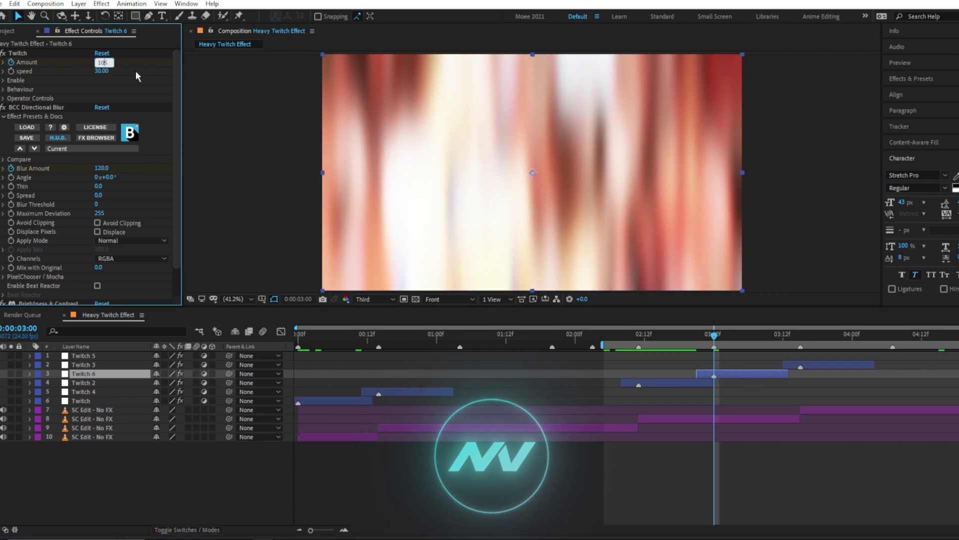
{"action": "type", "text": "65"}
{"action": "key", "text": "Return"}
{"action": "left_click_drag", "start_coordinate": [85, 63], "coordinate": [78, 63]}
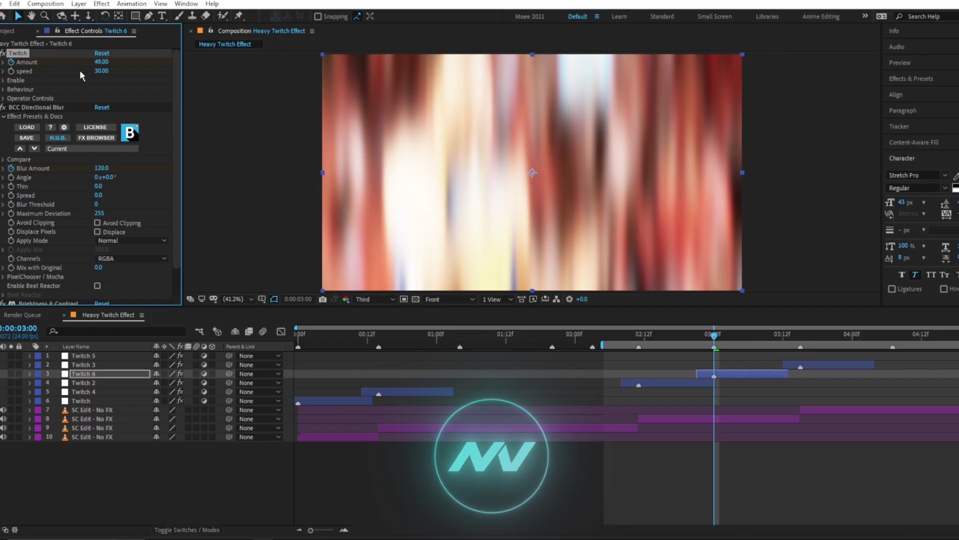
{"action": "left_click_drag", "start_coordinate": [101, 168], "coordinate": [57, 170]}
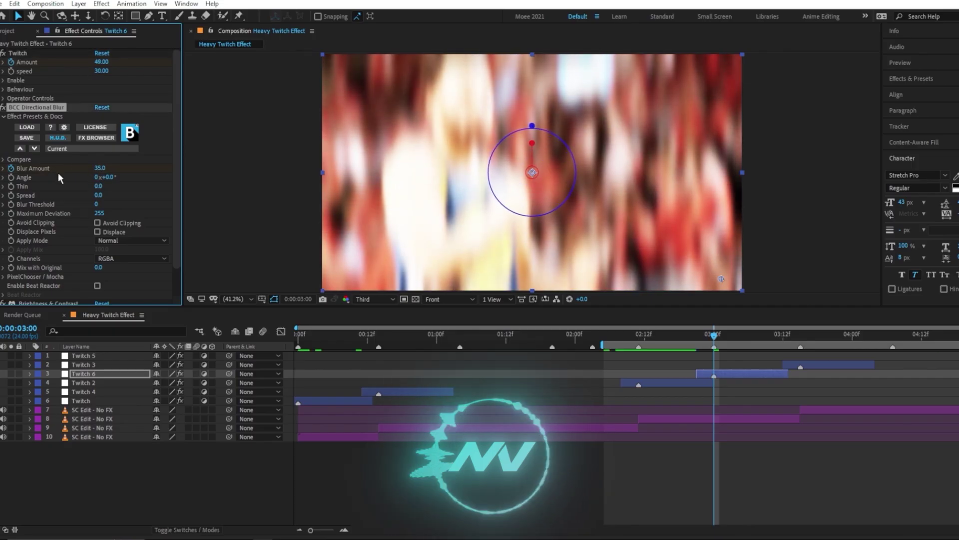
{"action": "scroll", "coordinate": [123, 188], "scroll_direction": "down", "scroll_amount": 2}
{"action": "left_click_drag", "start_coordinate": [90, 281], "coordinate": [75, 281]}
{"action": "scroll", "coordinate": [145, 145], "scroll_direction": "up", "scroll_amount": 1}
Step: Preview the 03:00 cut, then reveal and select all of Twitch 6's keyframes
{"action": "key", "text": "space"}
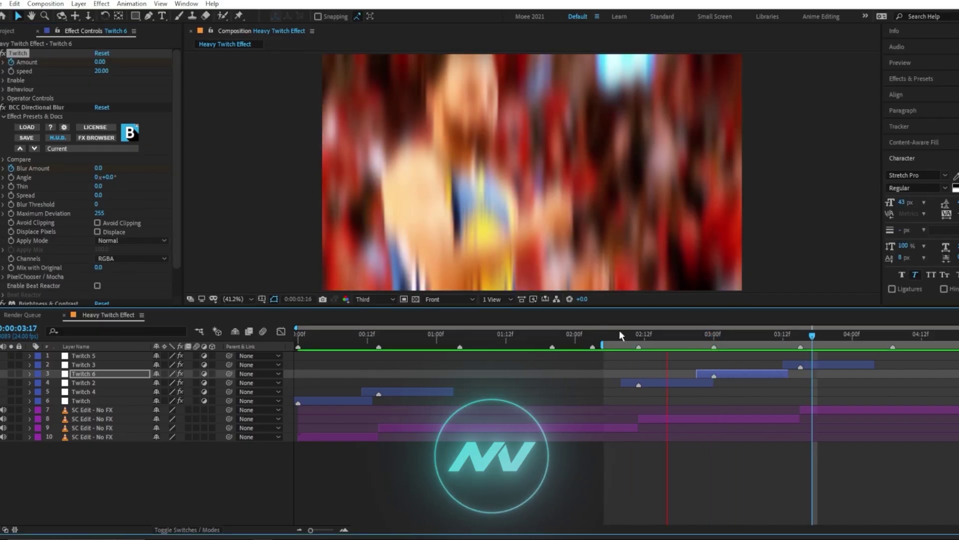
{"action": "key", "text": "space"}
{"action": "mouse_move", "coordinate": [715, 345]}
{"action": "left_mouse_down"}
{"action": "mouse_move", "coordinate": [699, 345]}
{"action": "mouse_move", "coordinate": [708, 341]}
{"action": "left_mouse_up"}
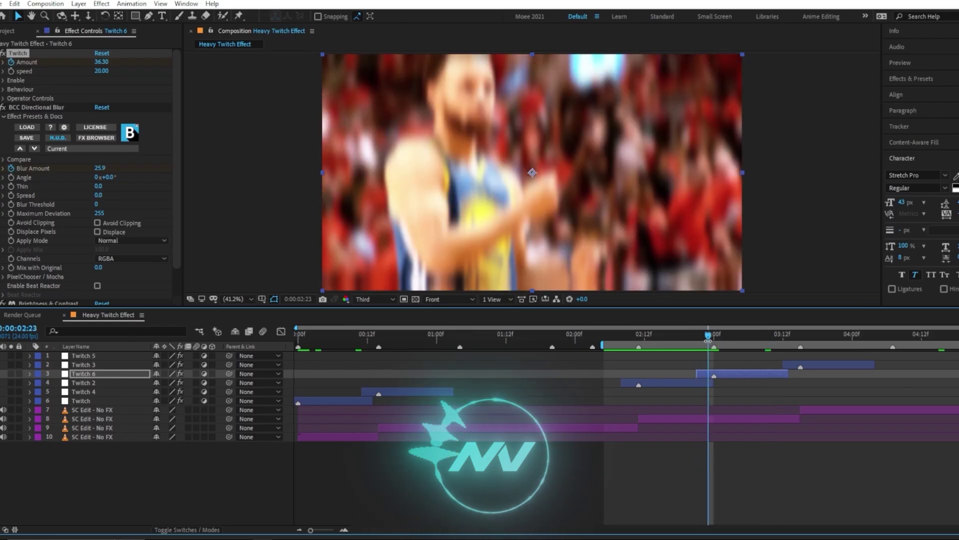
{"action": "key", "text": "Page_Down"}
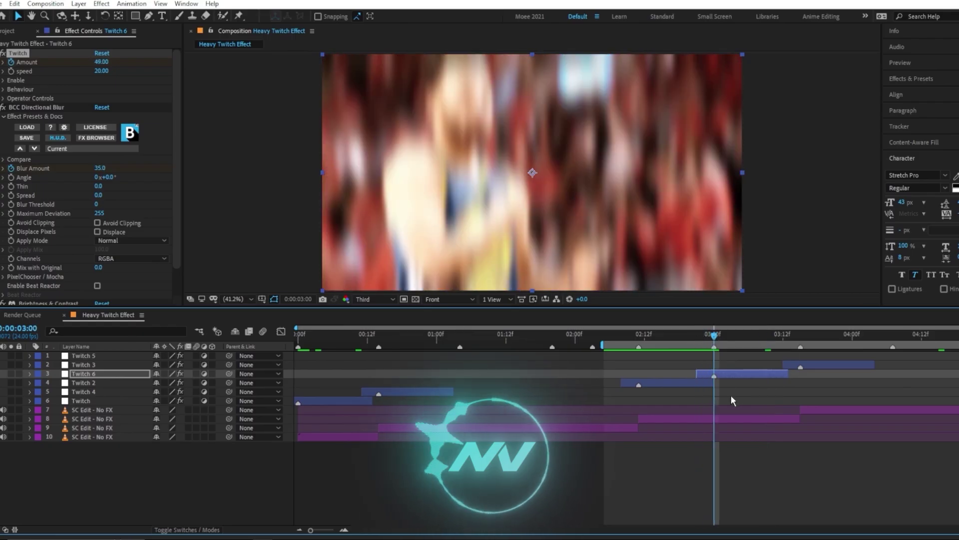
{"action": "key", "text": "u"}
{"action": "left_click_drag", "start_coordinate": [677, 386], "coordinate": [760, 485]}
Step: In the Graph Editor, reshape Twitch 6's peak keyframe curves to ease smoothly back to zero
{"action": "left_click", "coordinate": [281, 331]}
{"action": "left_click", "coordinate": [344, 530]}
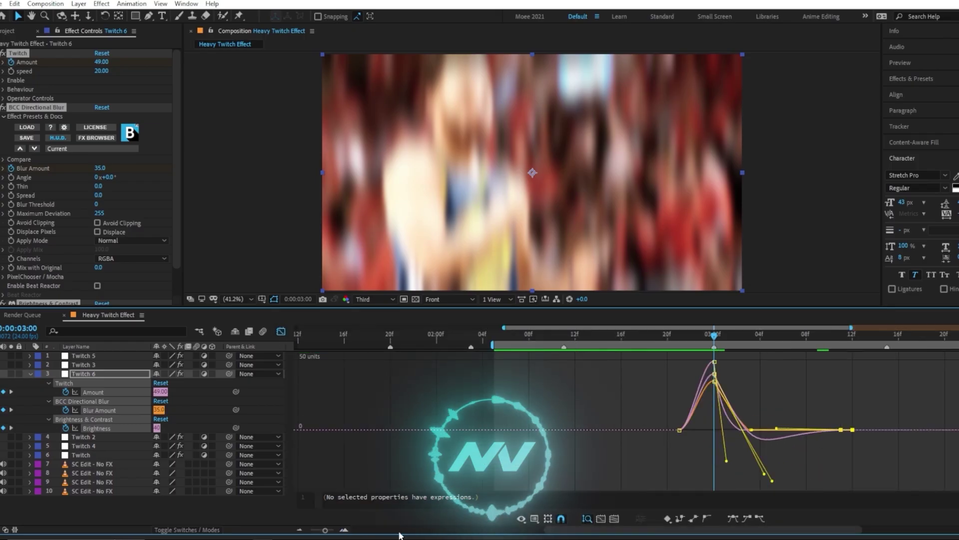
{"action": "left_click_drag", "start_coordinate": [588, 534], "coordinate": [610, 534]}
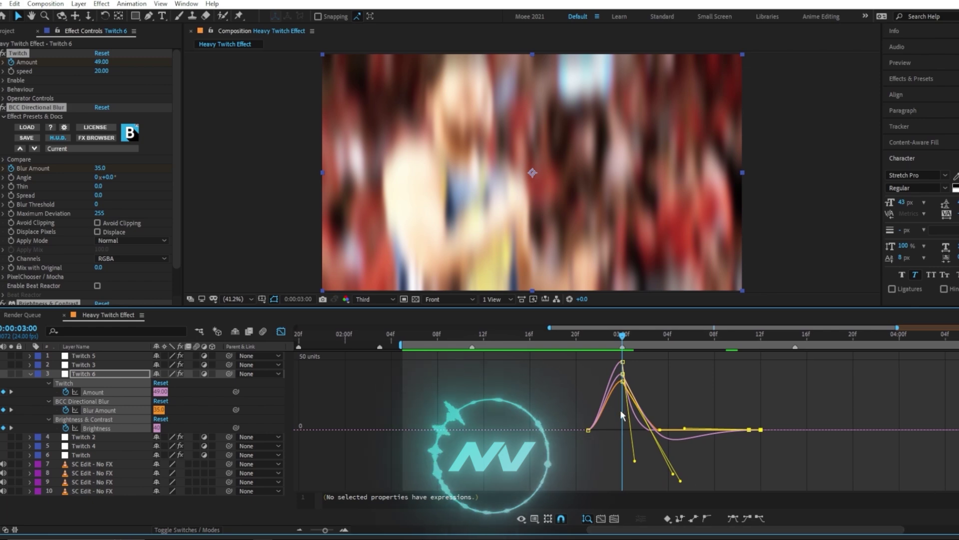
{"action": "left_click_drag", "start_coordinate": [590, 394], "coordinate": [653, 345]}
{"action": "left_click_drag", "start_coordinate": [680, 479], "coordinate": [645, 430]}
{"action": "left_click", "coordinate": [546, 390]}
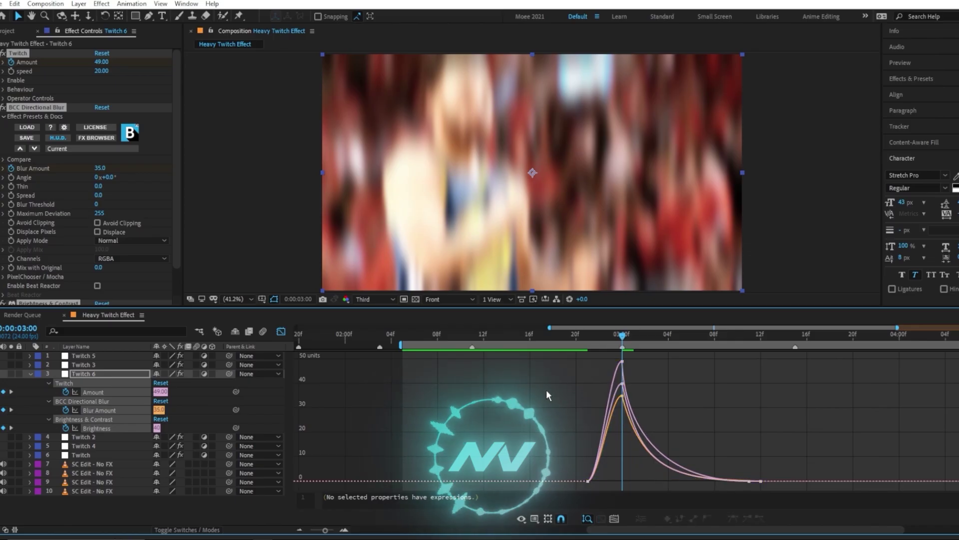
Step: Preview the eased twitch at the 03:00 cut
{"action": "key", "text": "space"}
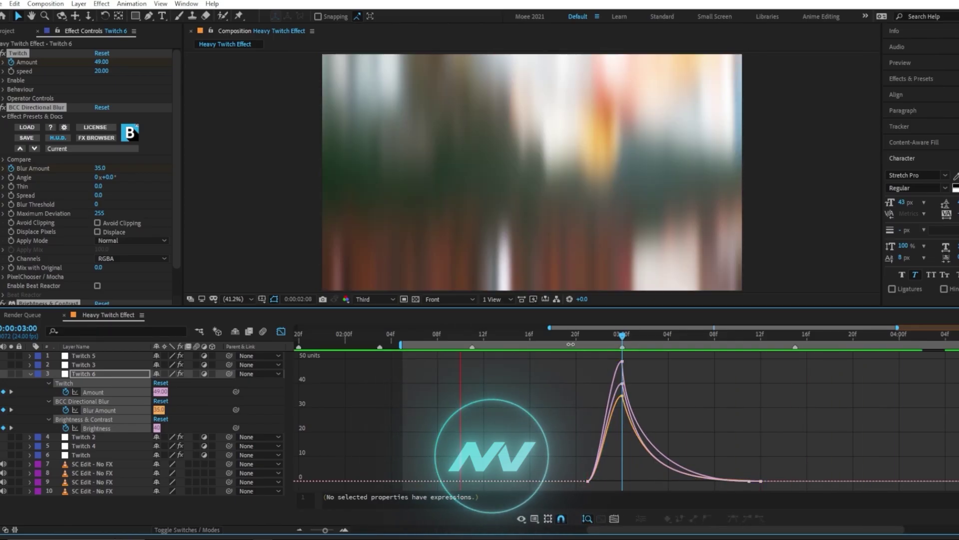
{"action": "key", "text": "space"}
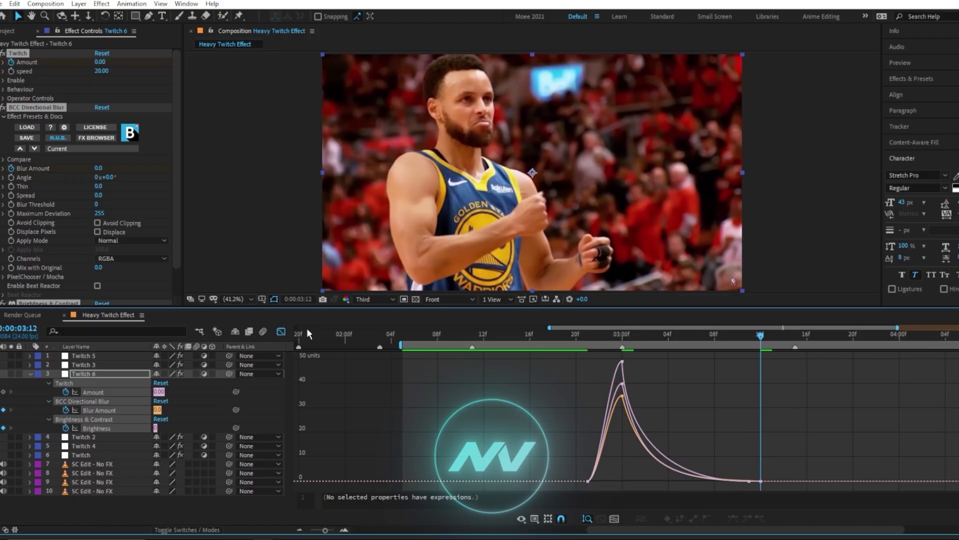
{"action": "key", "text": "space"}
{"action": "key", "text": "space"}
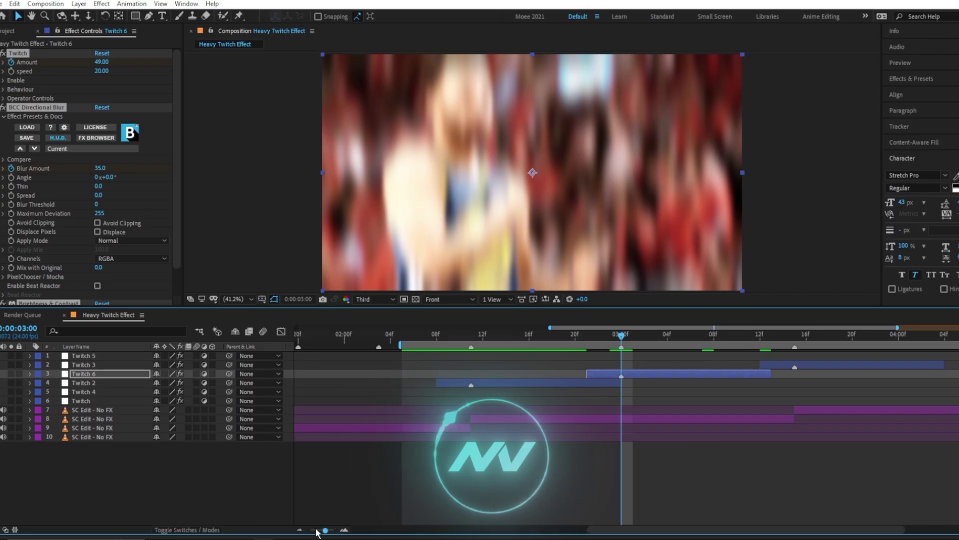
Step: Zoom the timeline back out and give Twitch 6 a Light Blue label
{"action": "left_click_drag", "start_coordinate": [317, 532], "coordinate": [310, 531]}
{"action": "left_click", "coordinate": [150, 373]}
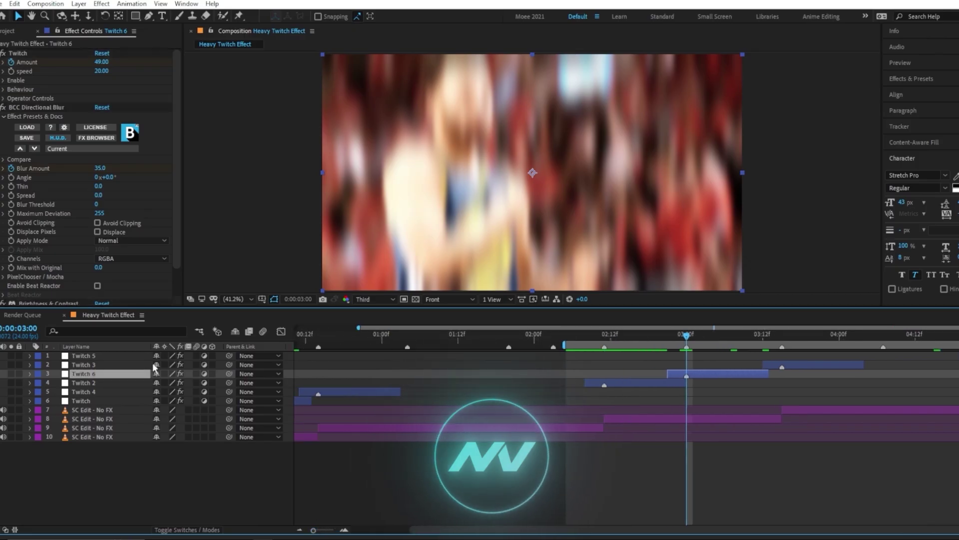
{"action": "left_click", "coordinate": [38, 374]}
{"action": "left_click", "coordinate": [66, 265]}
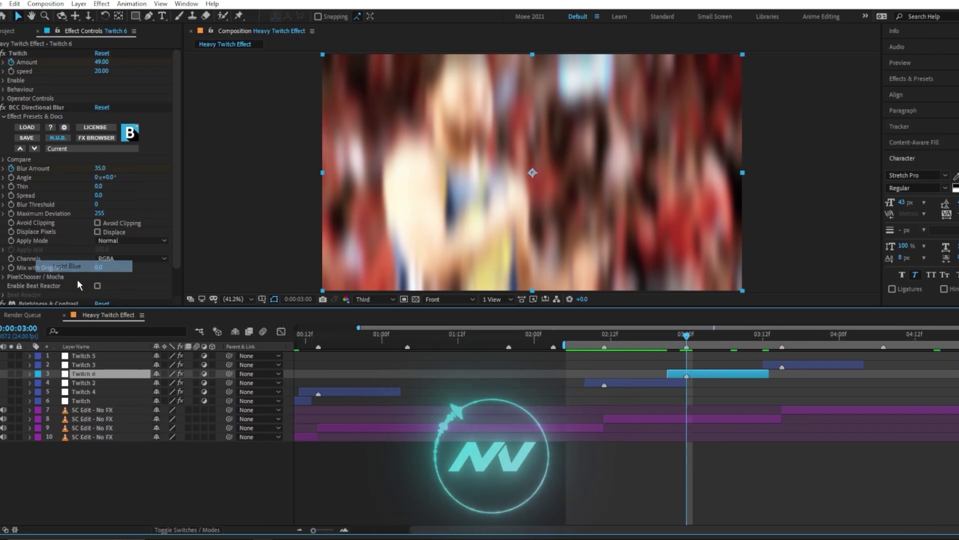
Step: Rename Twitch 6 to 'Lighter Twitch' and duplicate it
{"action": "left_click", "coordinate": [718, 368]}
{"action": "left_click", "coordinate": [704, 376]}
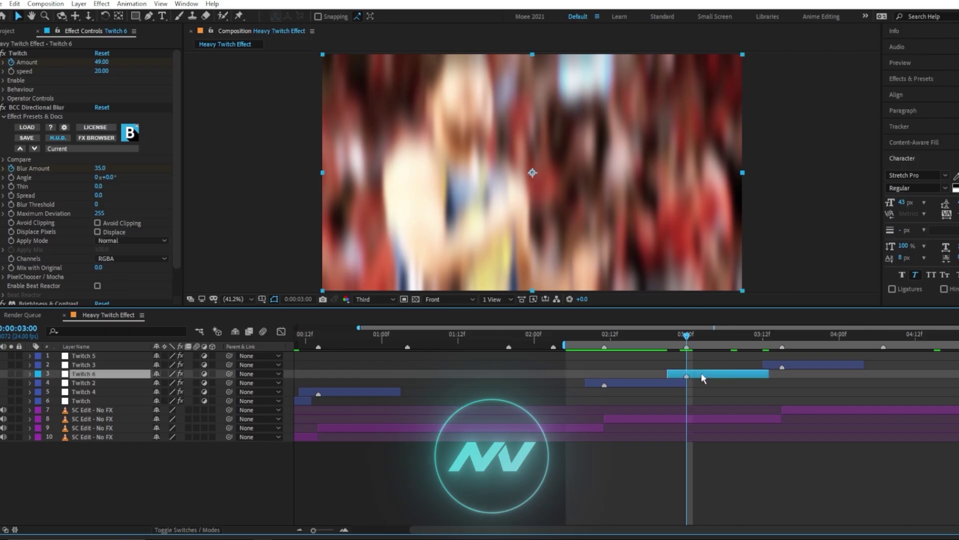
{"action": "type", "text": "K"}
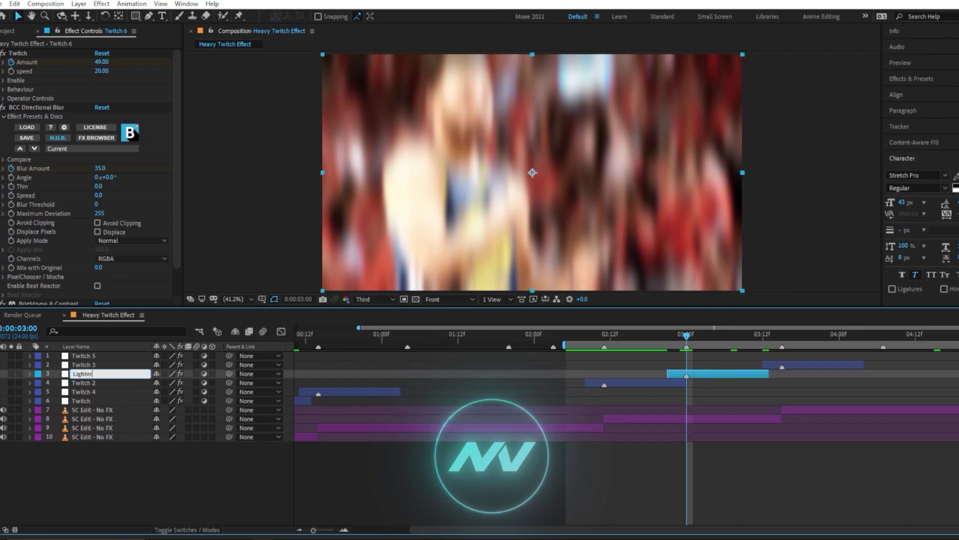
{"action": "type", "text": "ighter Twitch"}
{"action": "key", "text": "Return"}
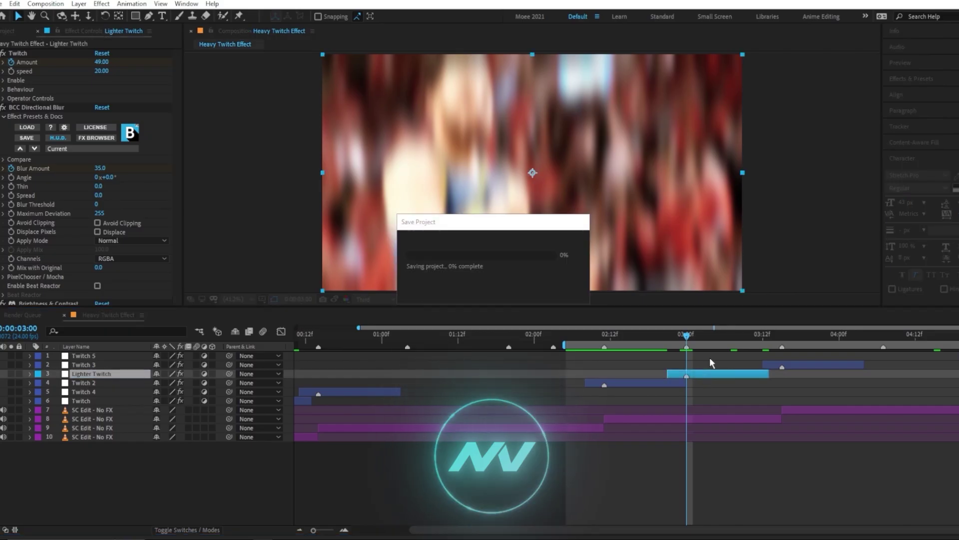
{"action": "key", "text": "ctrl+d"}
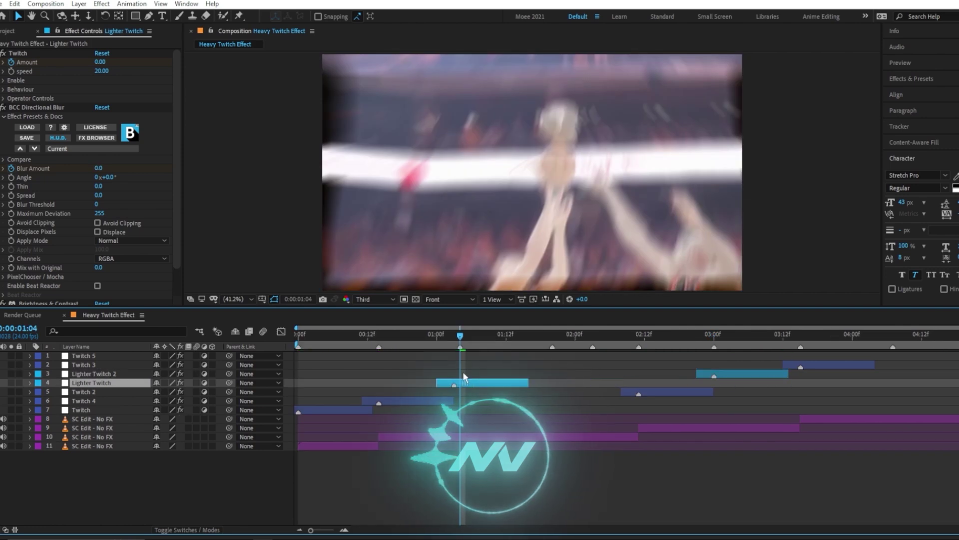